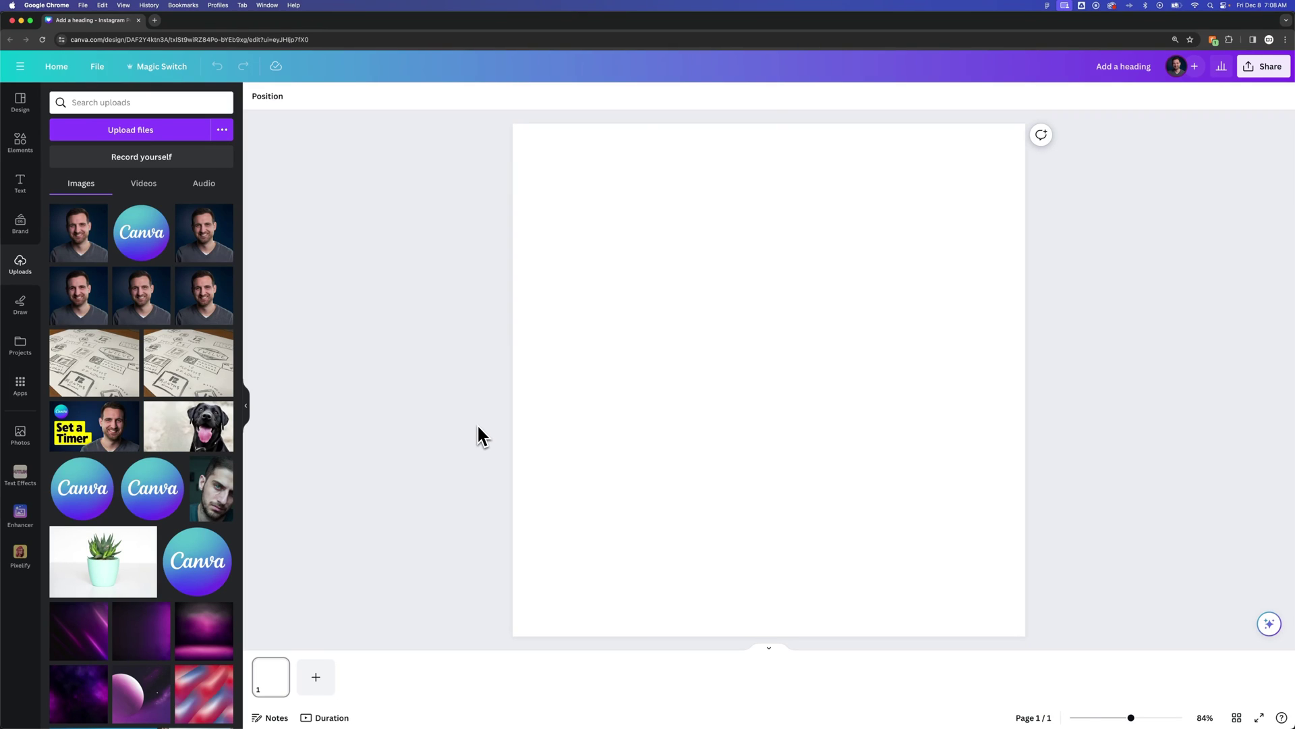
Add a trial 'Add a heading' text box, check its colour options, then delete it
click(22, 184)
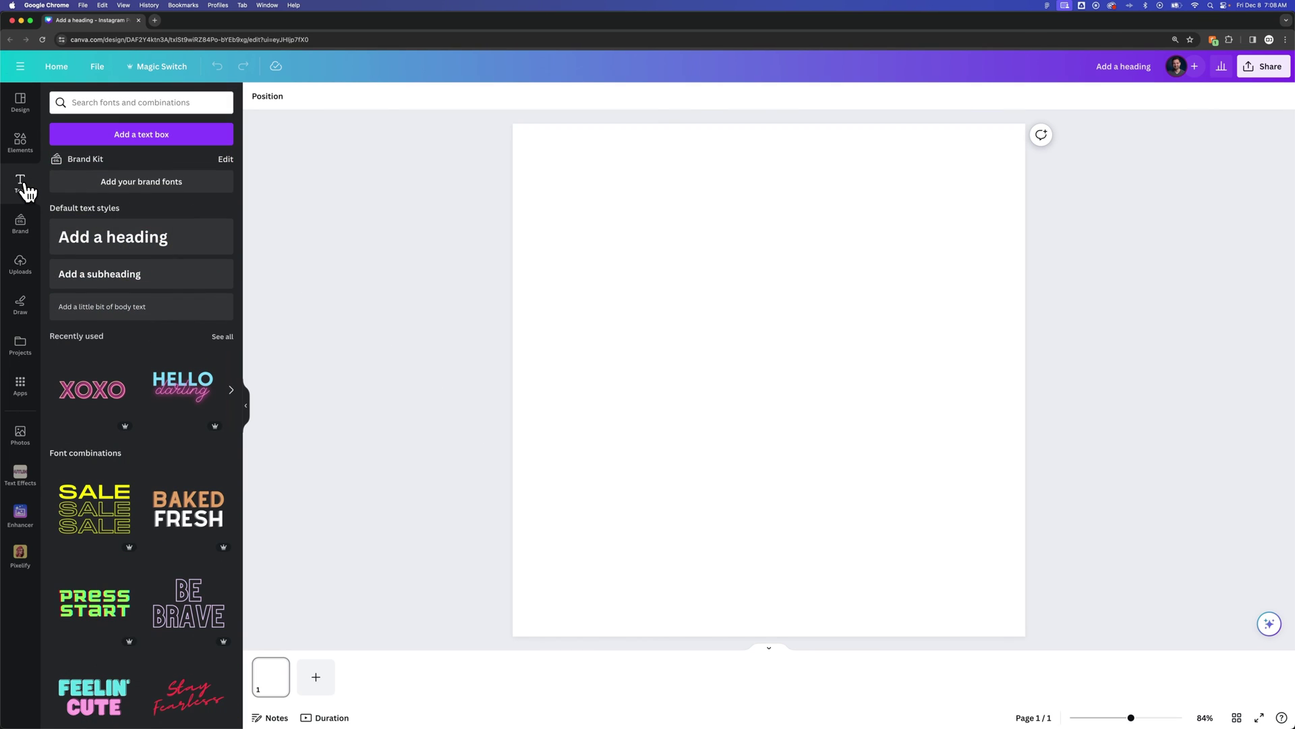
click(109, 237)
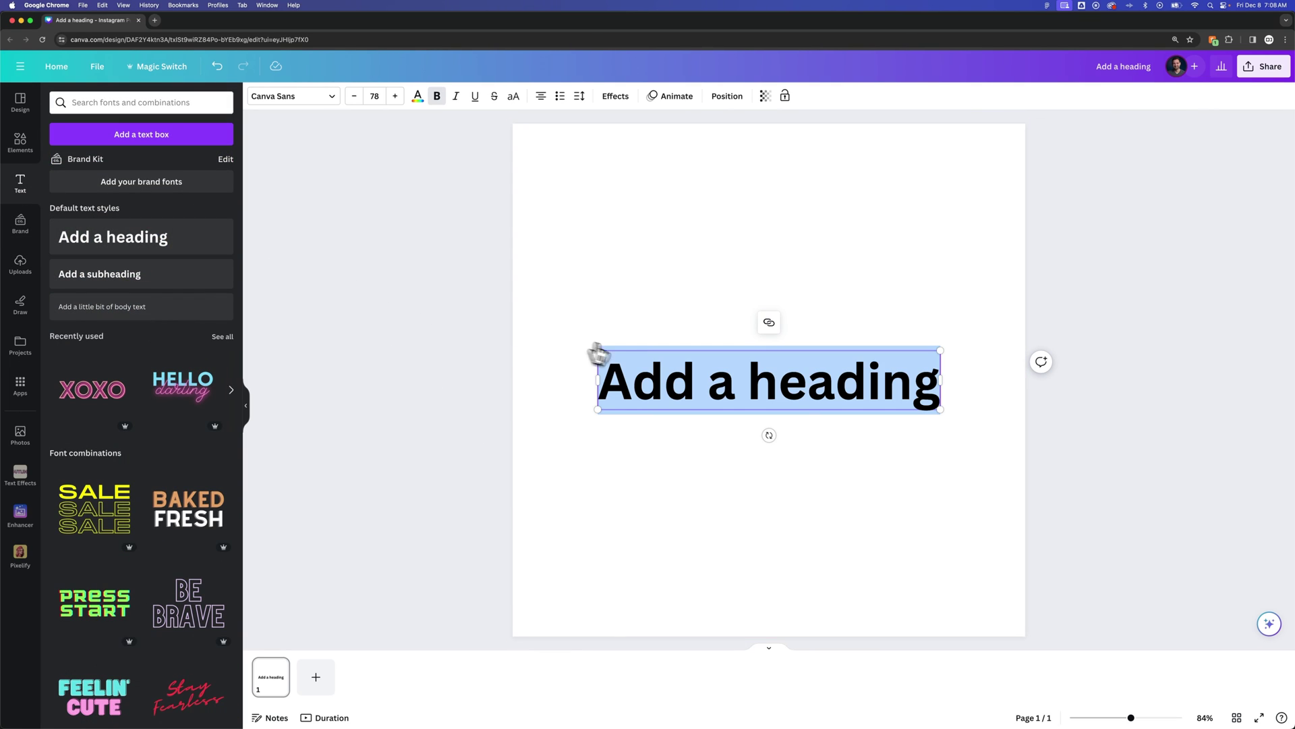
click(420, 99)
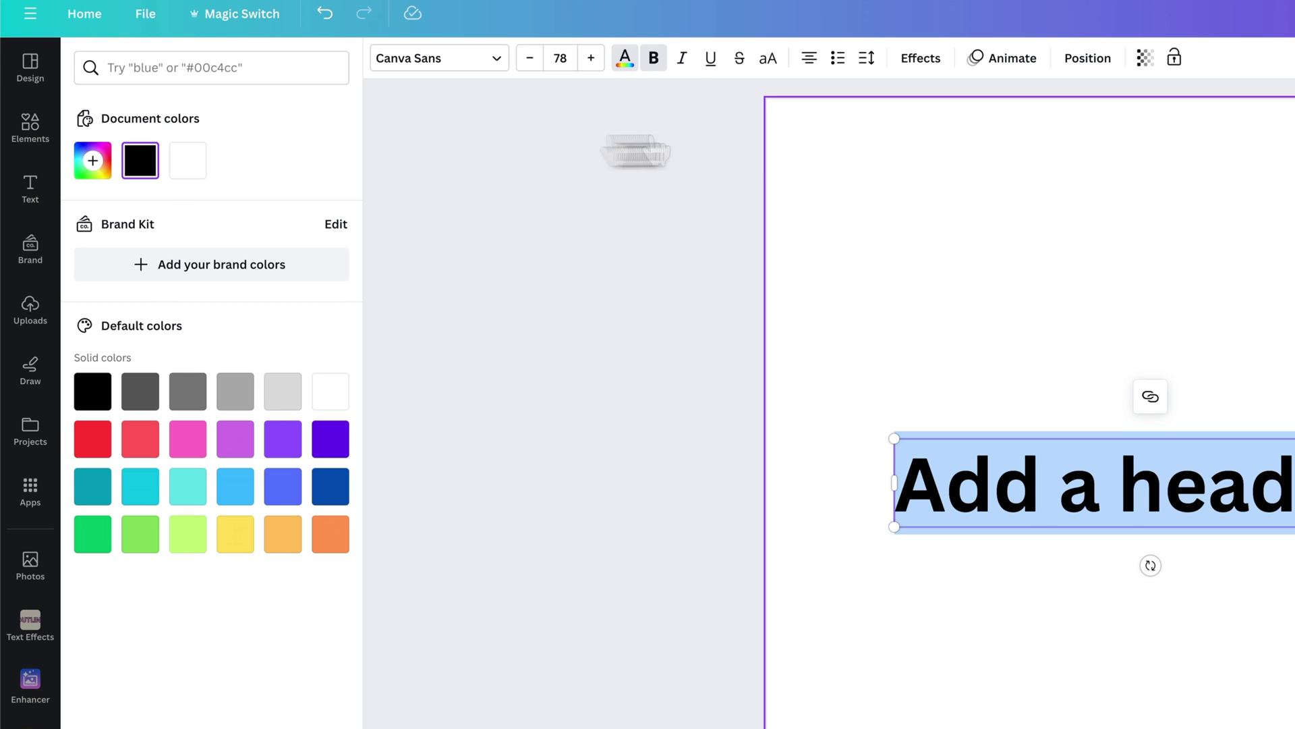
click(1042, 480)
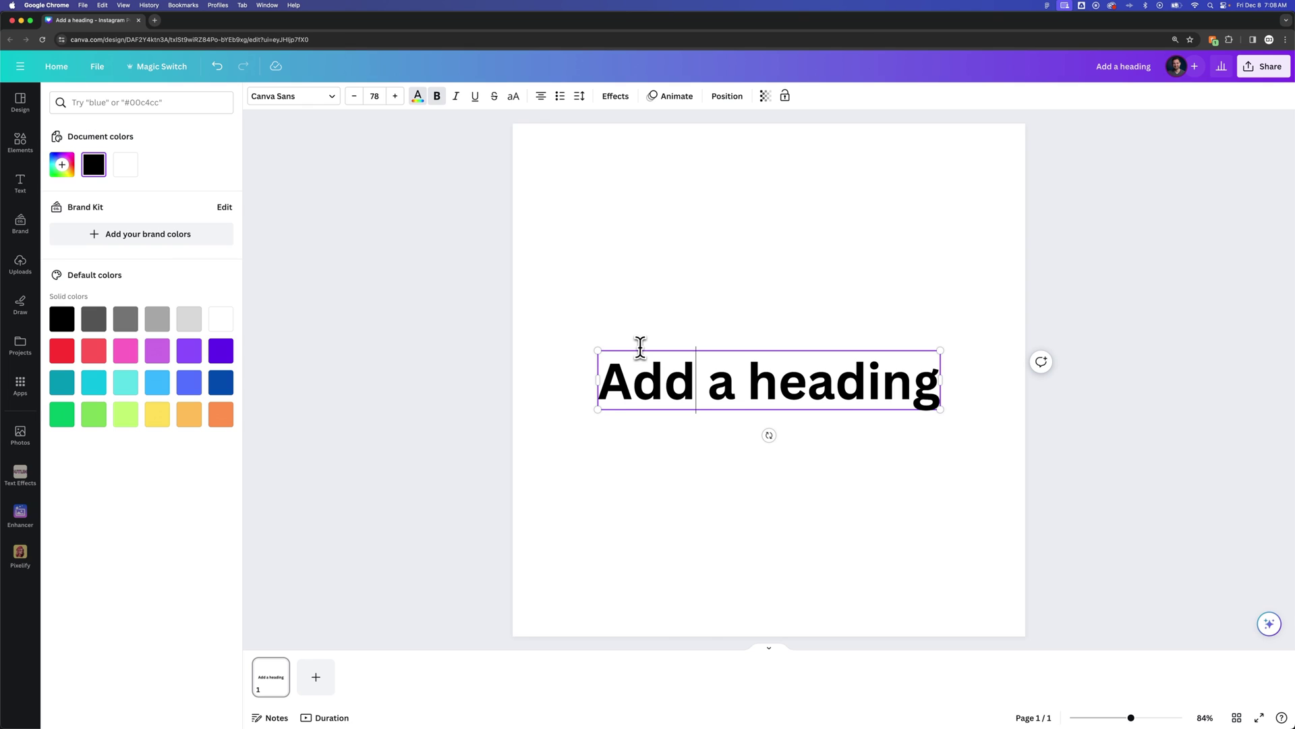
click(671, 330)
click(662, 376)
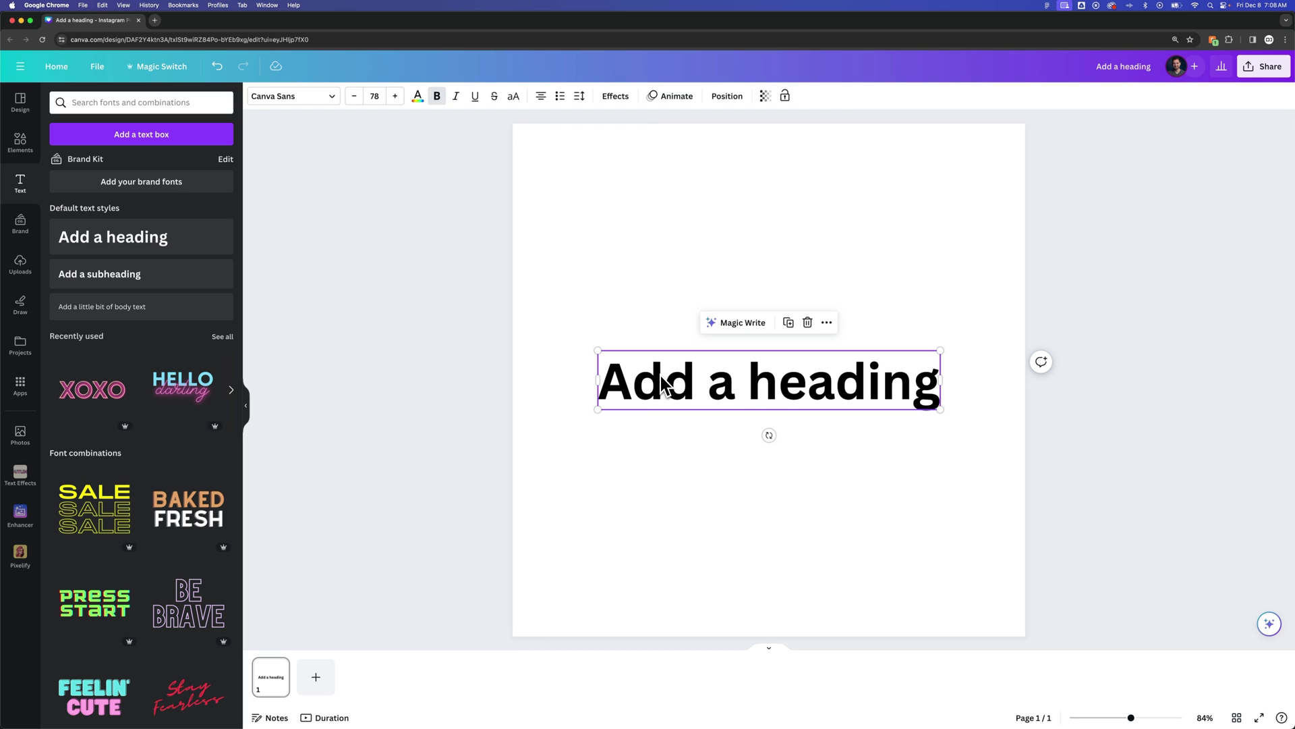
key(Delete)
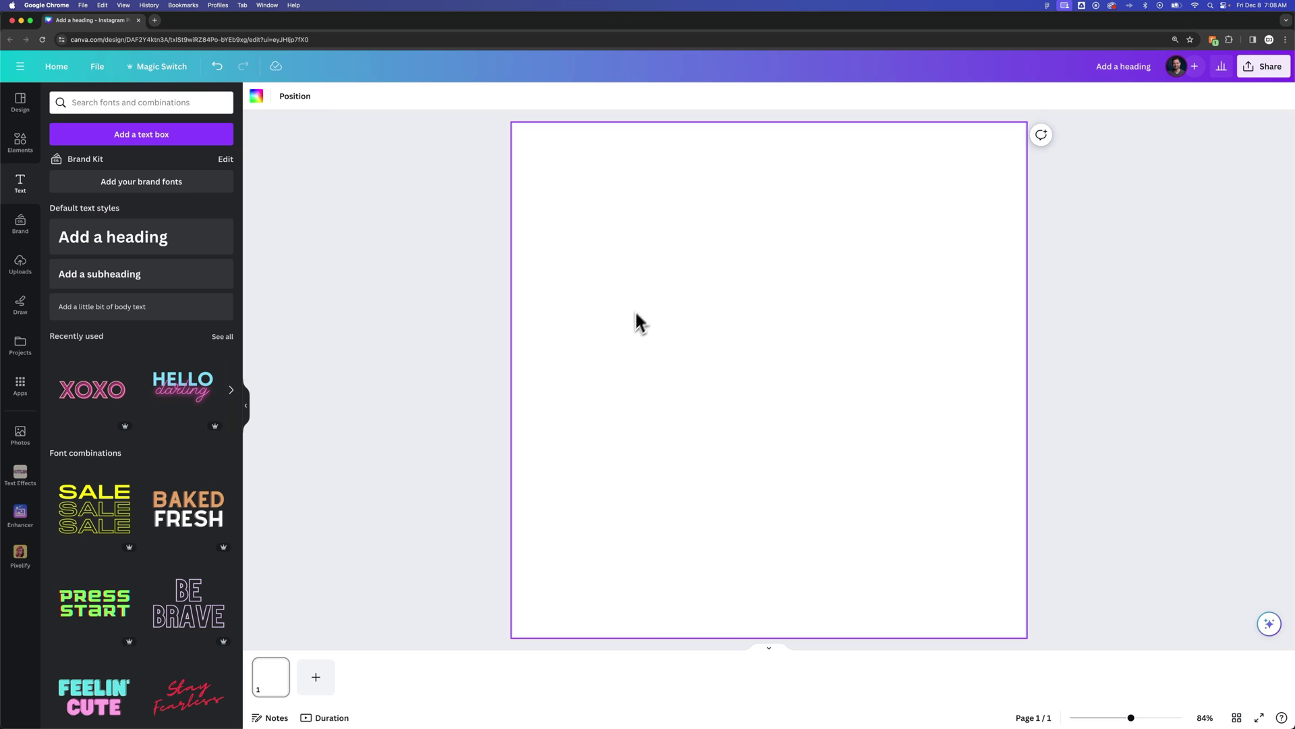
Switch to Figma from the Dock and create a new design file from Drafts
mouse_move(413, 722)
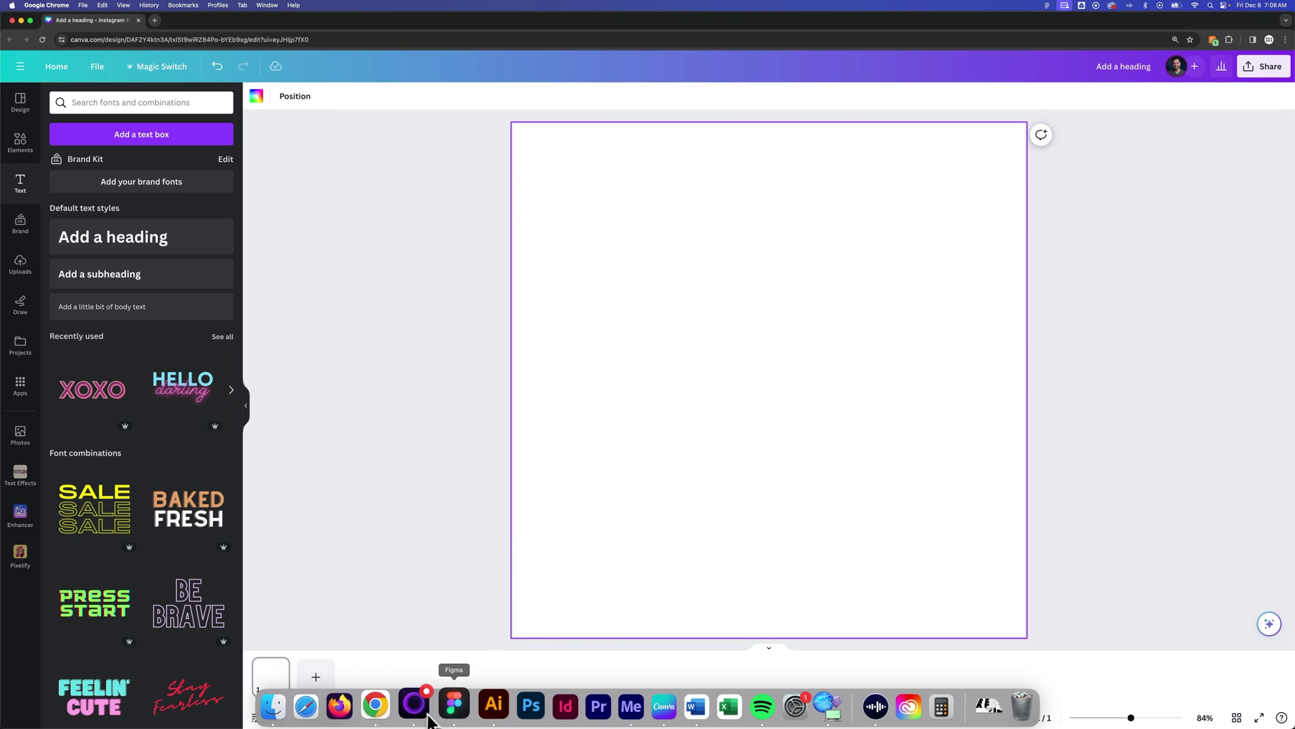
click(461, 705)
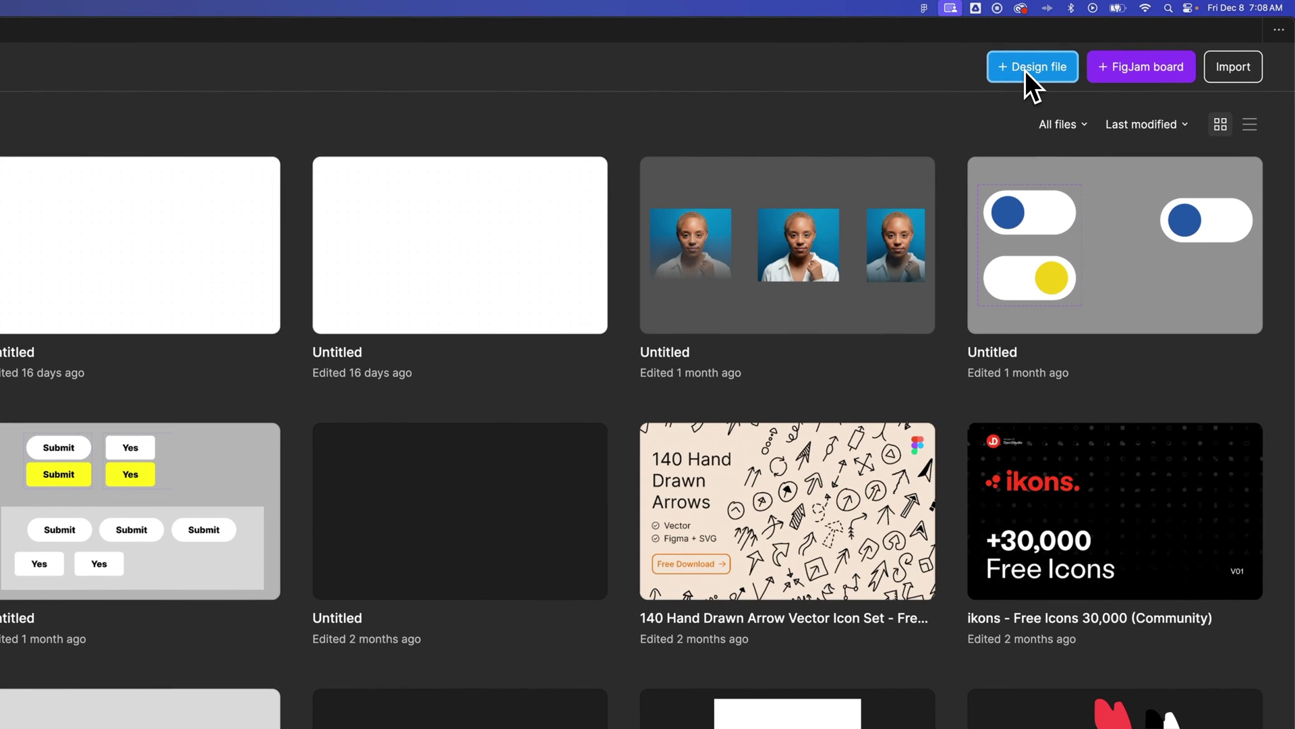
click(1025, 70)
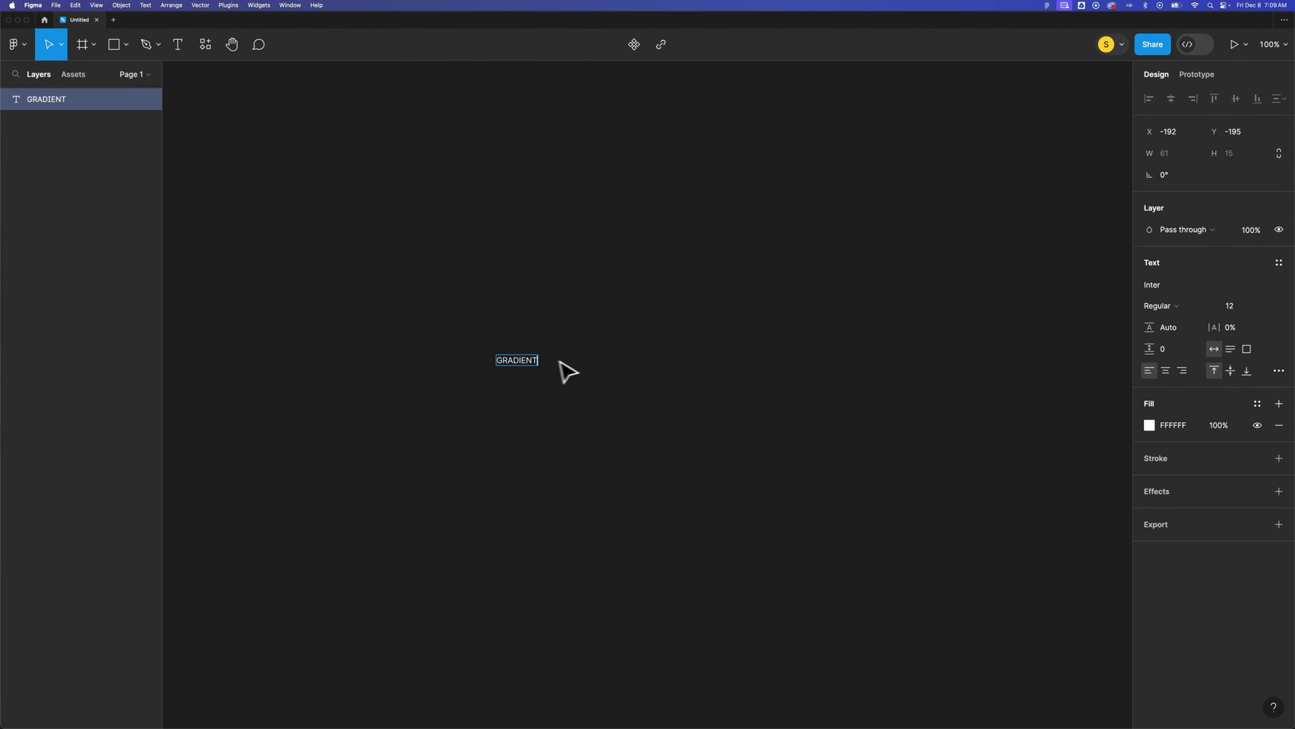
Finish the white Inter Regular 12 text layer reading 'GRADIENT'
key(Escape)
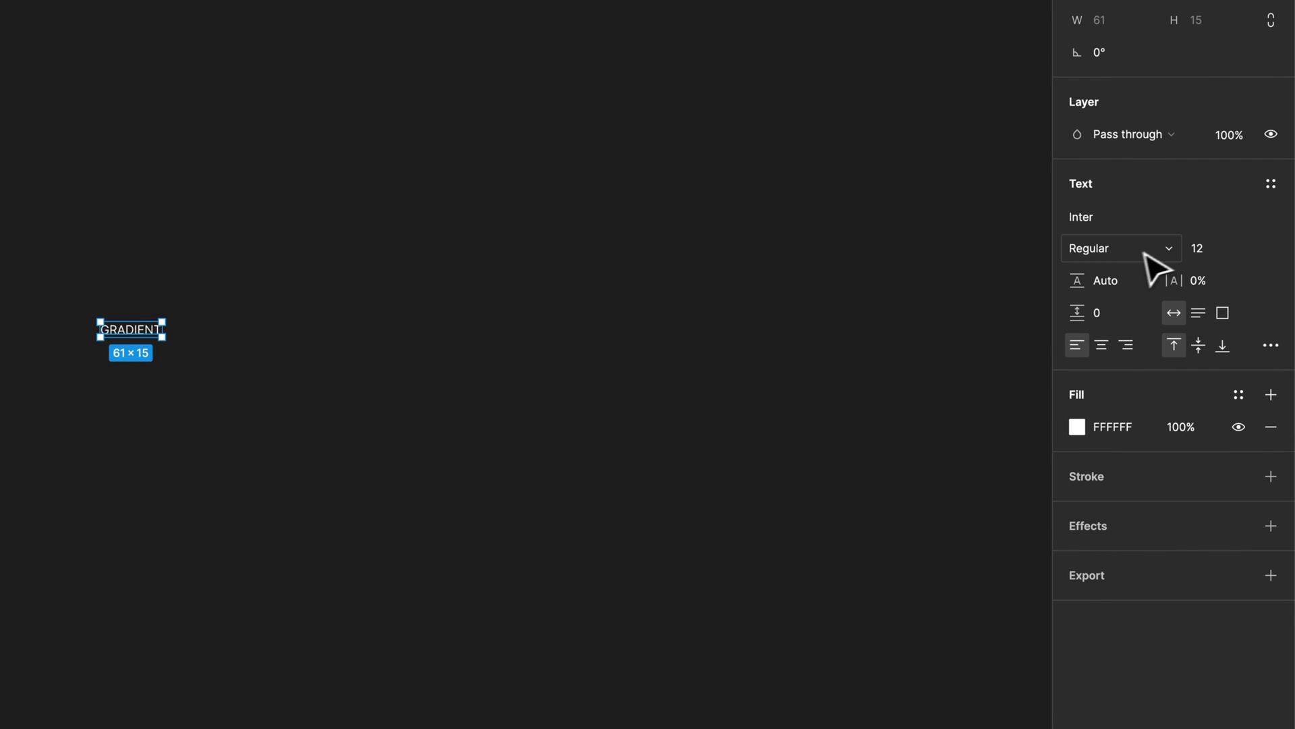
Set GRADIENT's font weight to Inter Black
click(1142, 226)
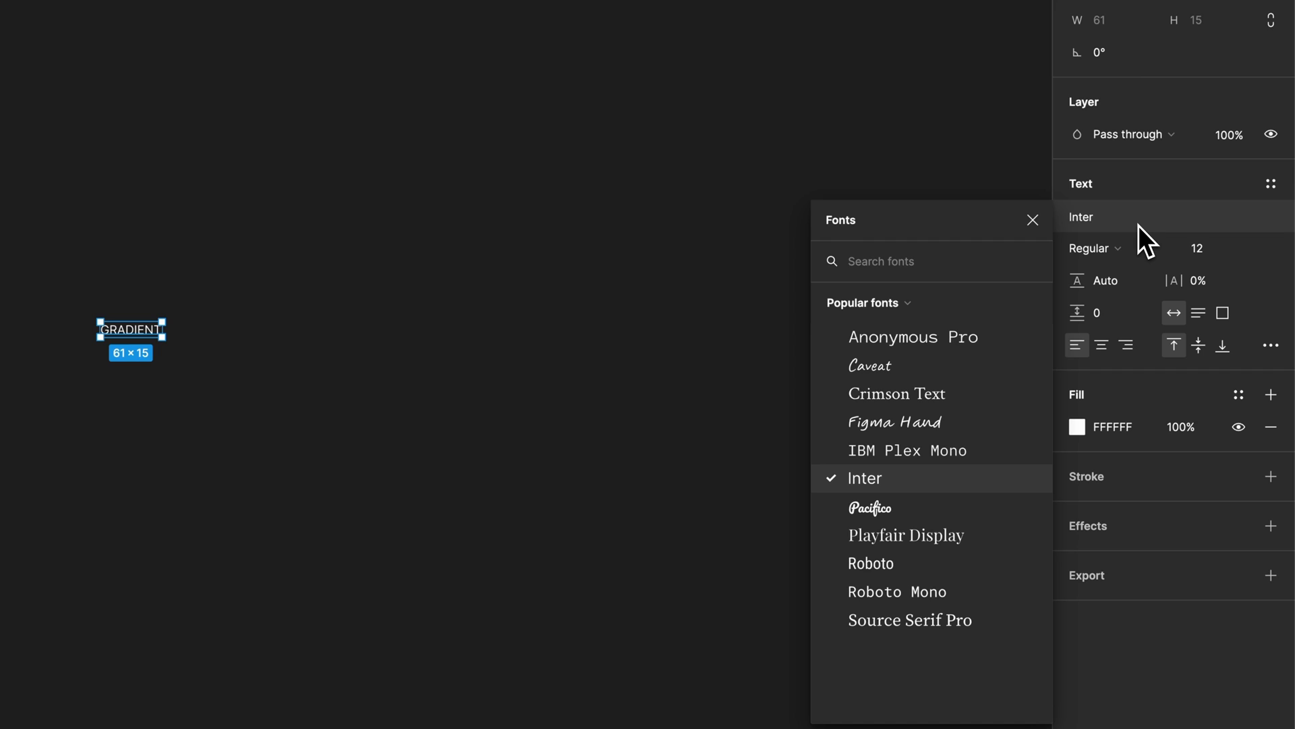
click(1100, 244)
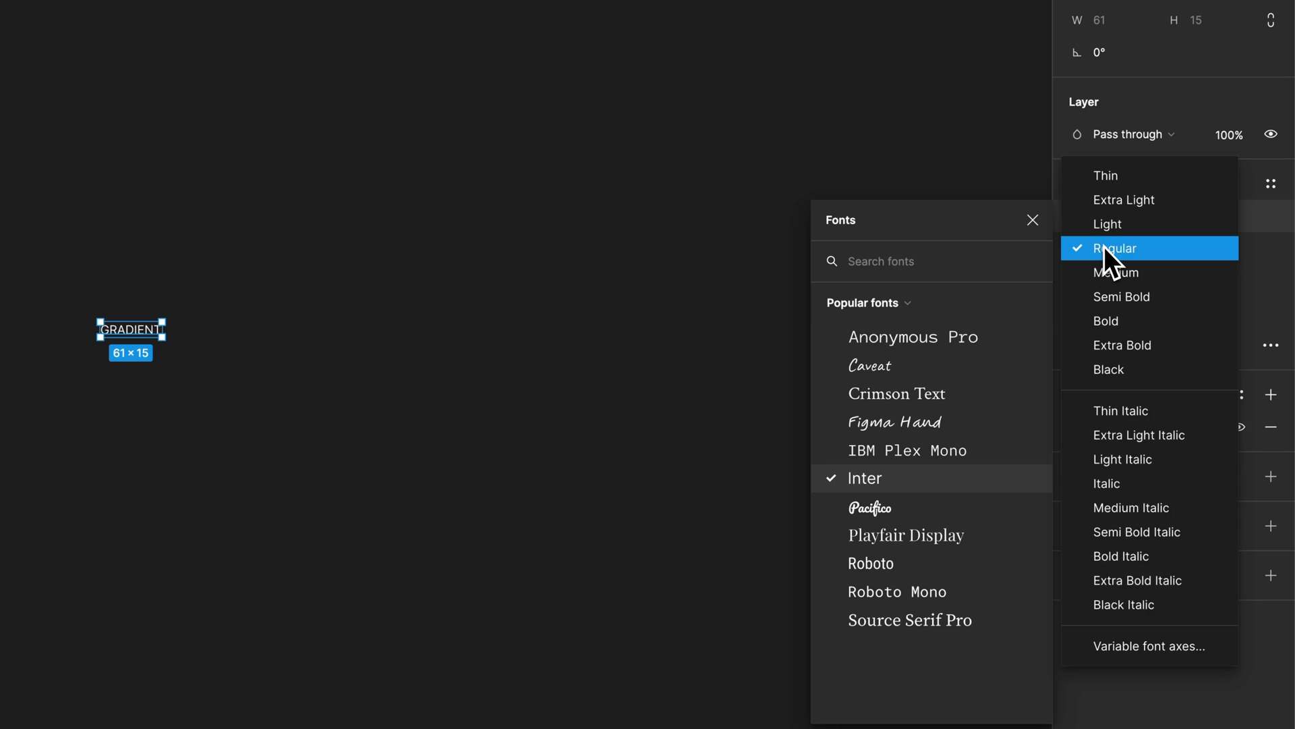
click(1120, 365)
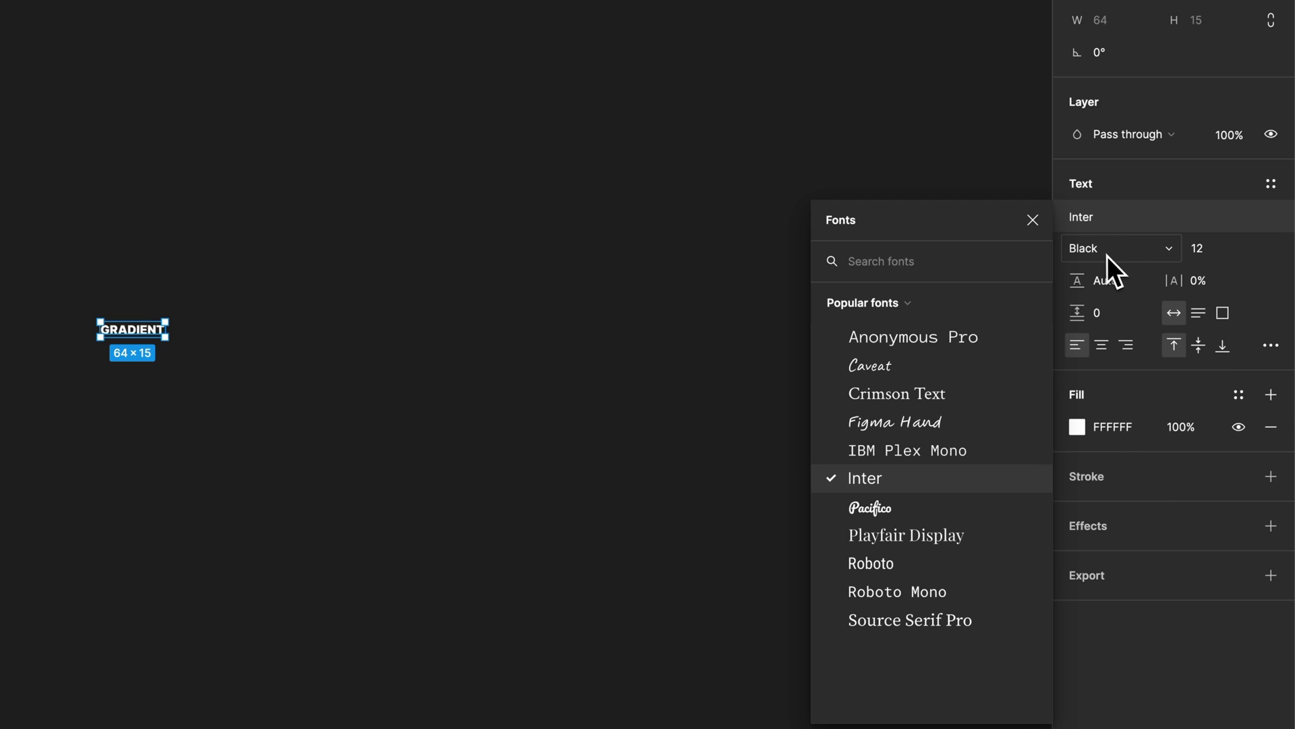
click(1034, 221)
Set GRADIENT's font size to 136 and move it up and left on the canvas
click(1250, 248)
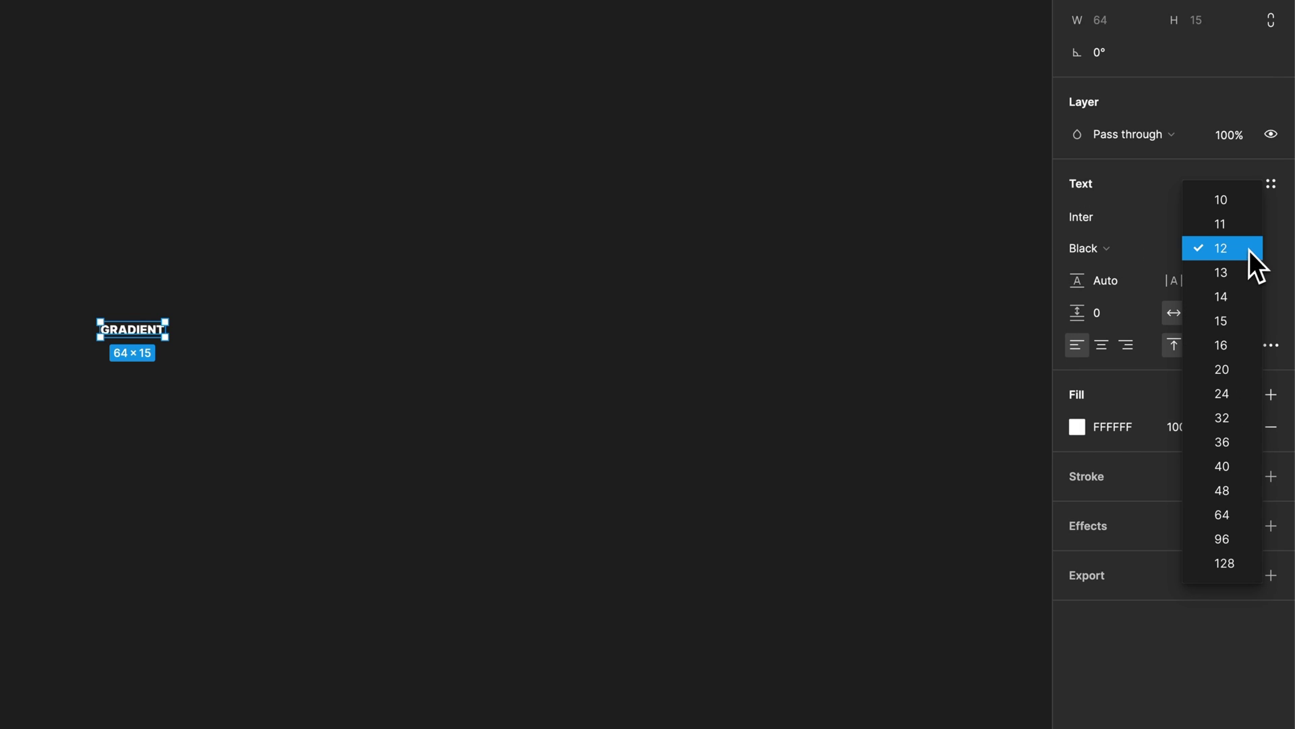
click(1232, 544)
click(1184, 248)
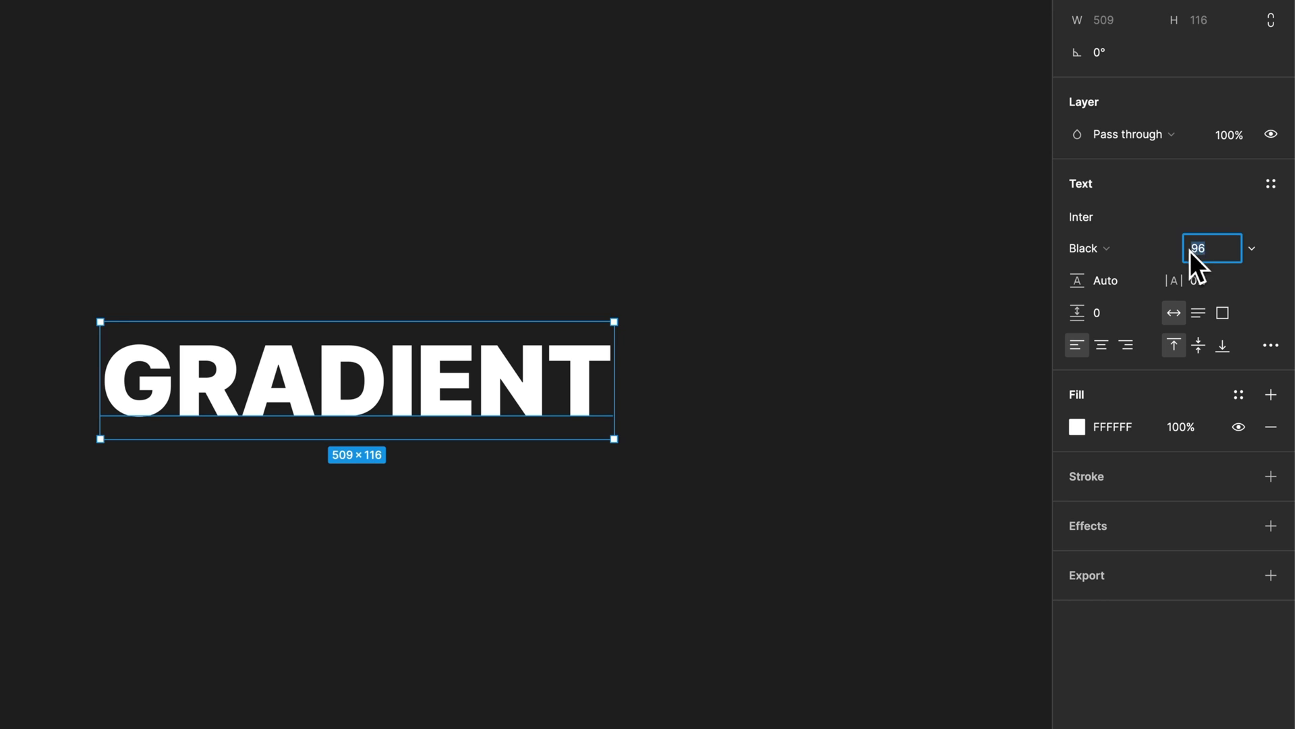
click(1194, 226)
click(1187, 248)
drag(1185, 248, 1195, 250)
click(1184, 250)
click(1183, 250)
drag(1185, 252, 1186, 252)
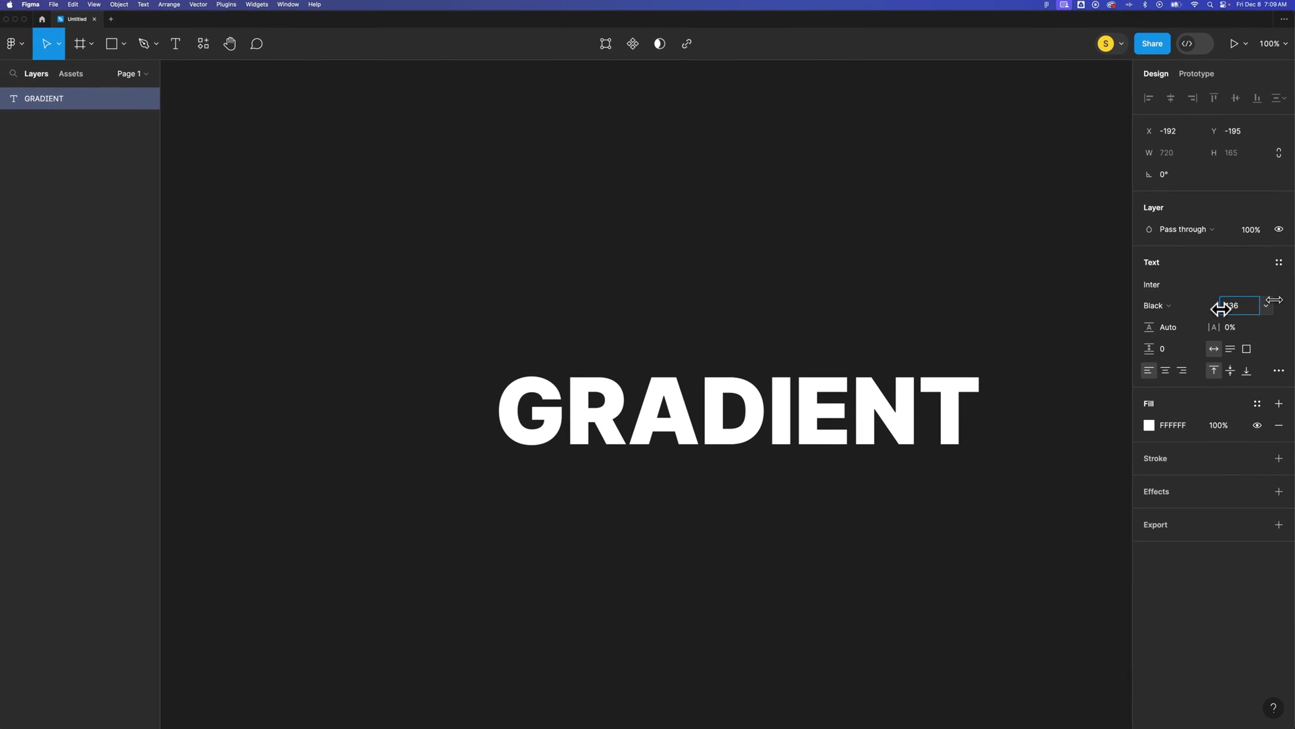
drag(1221, 308, 1218, 308)
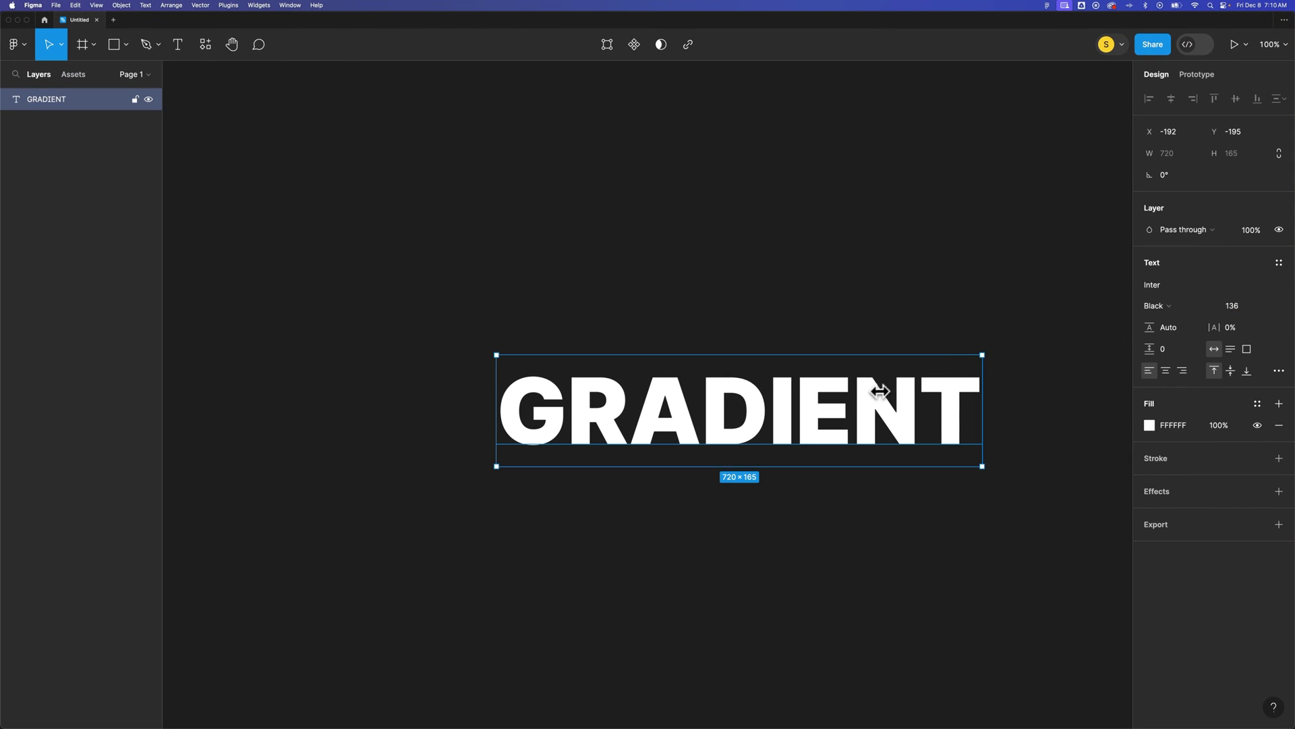
drag(824, 398, 733, 357)
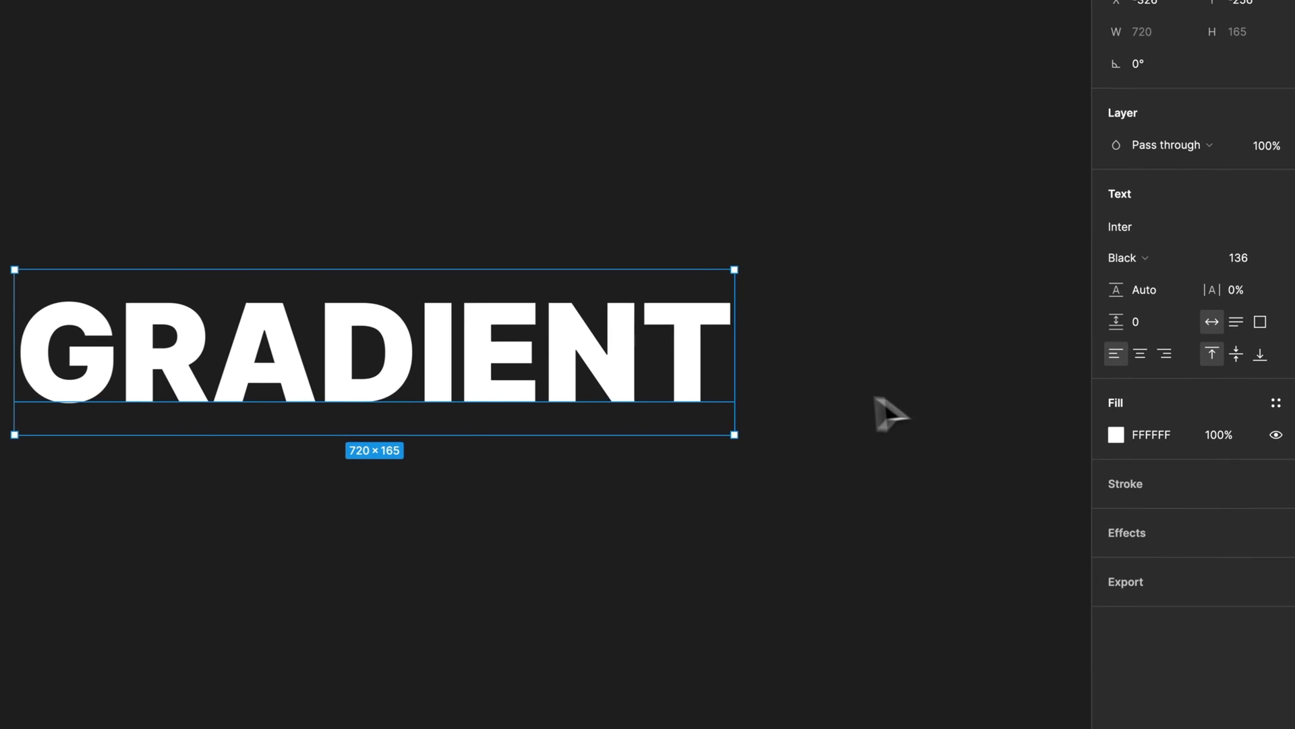
Change GRADIENT's solid white fill to an Image fill with a black-and-white checker pattern
click(1116, 439)
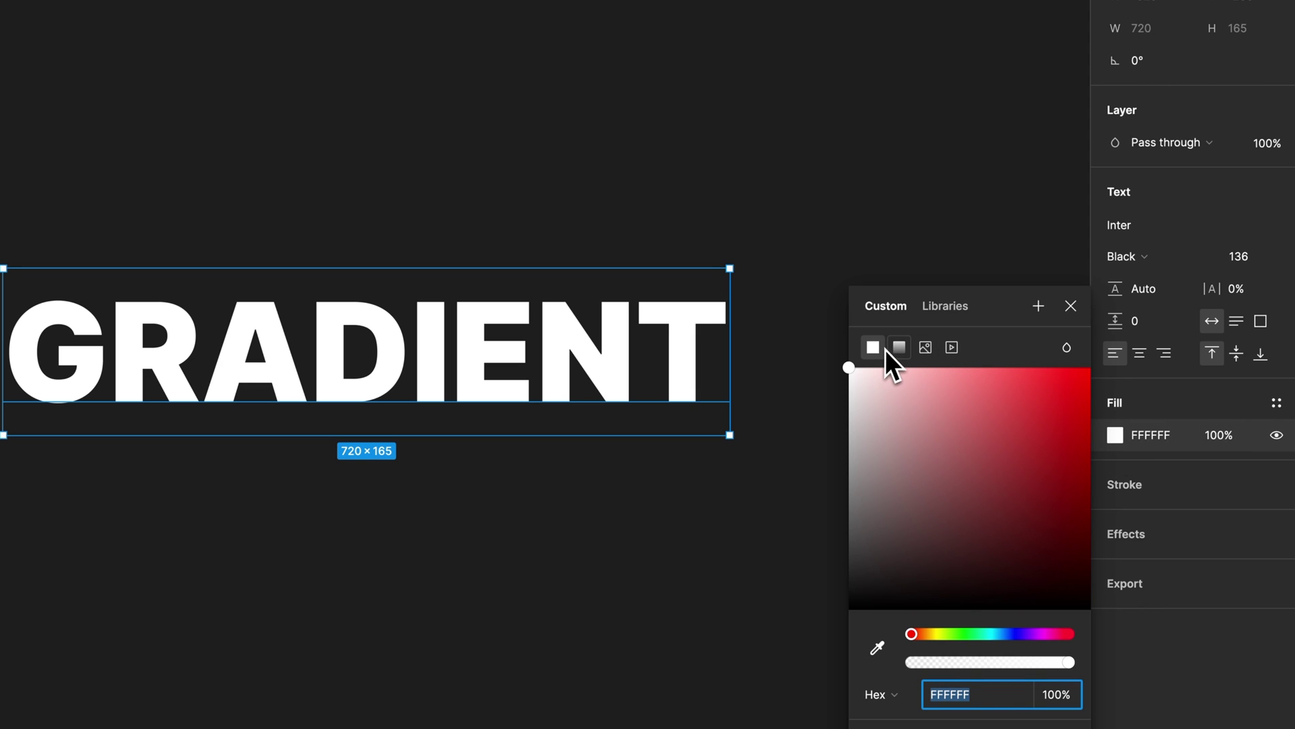
click(926, 348)
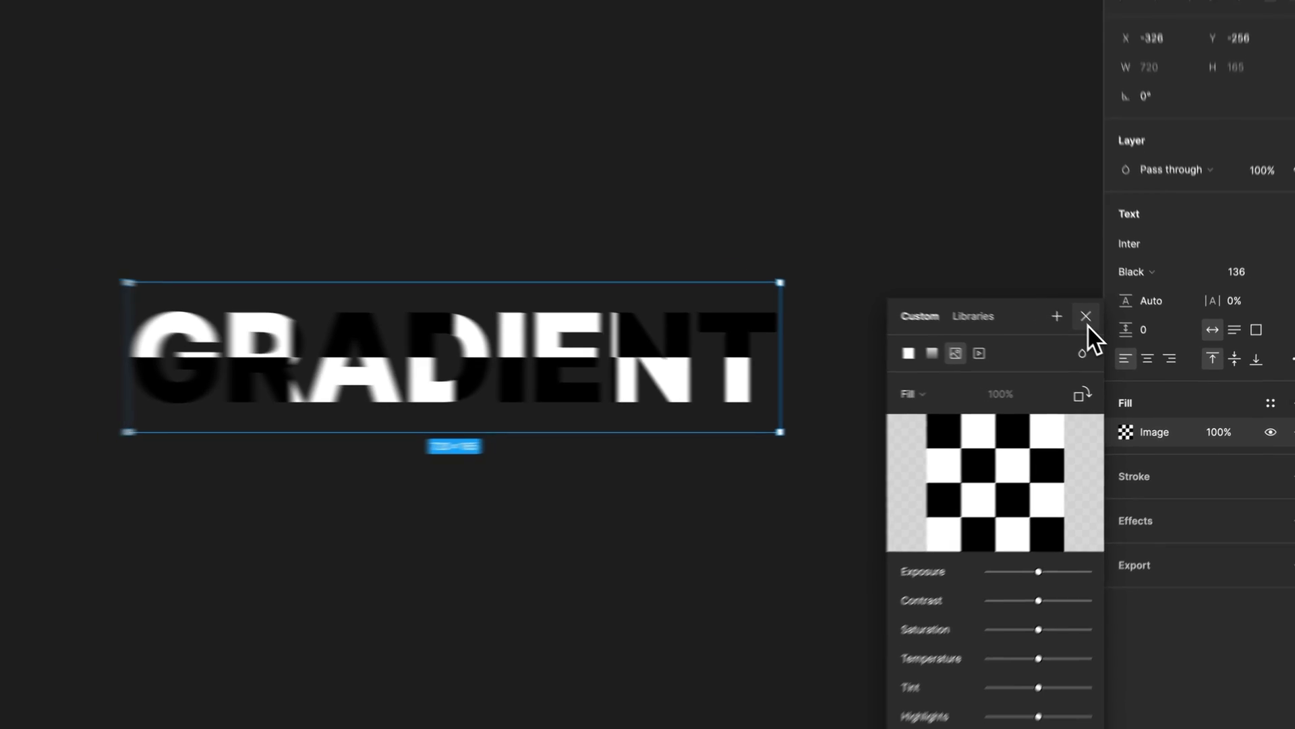
click(1072, 315)
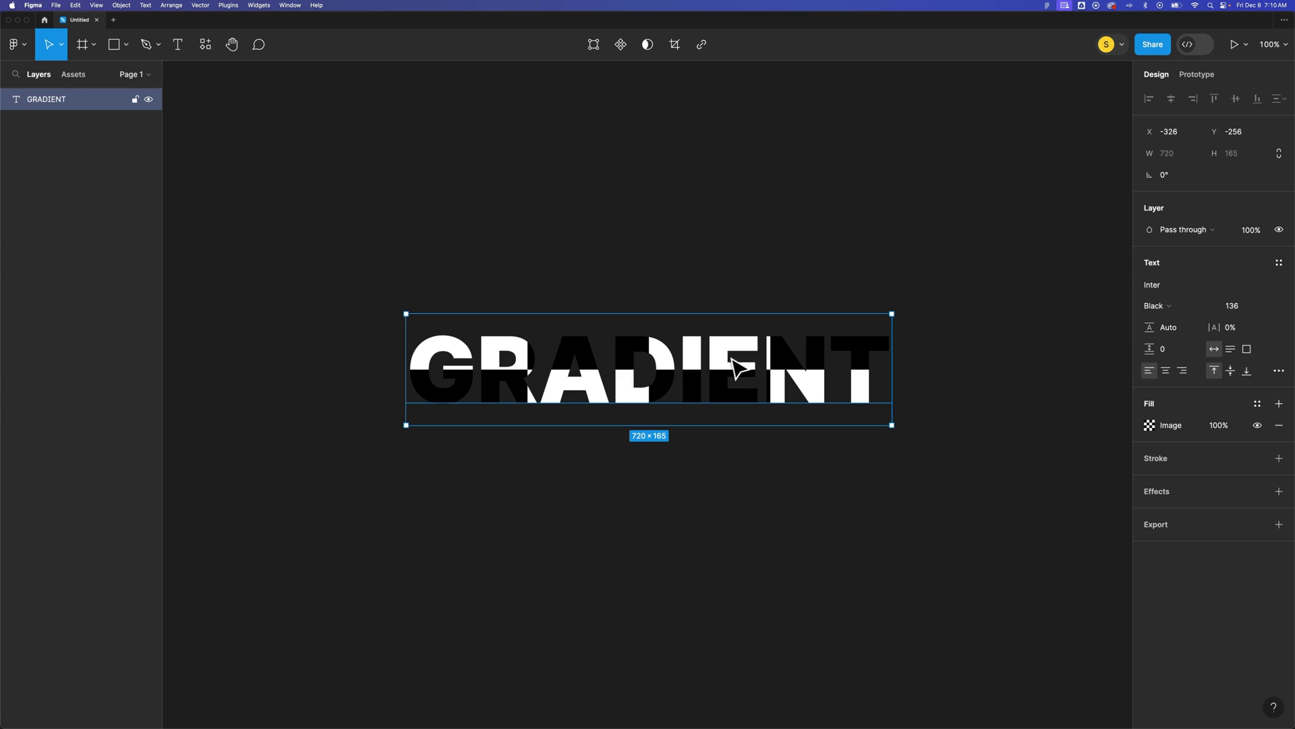
Nudge GRADIENT left, add an export setting switched from PNG to PDF, and export it
mouse_move(740, 370)
mouse_down()
mouse_move(702, 376)
mouse_move(717, 371)
mouse_up()
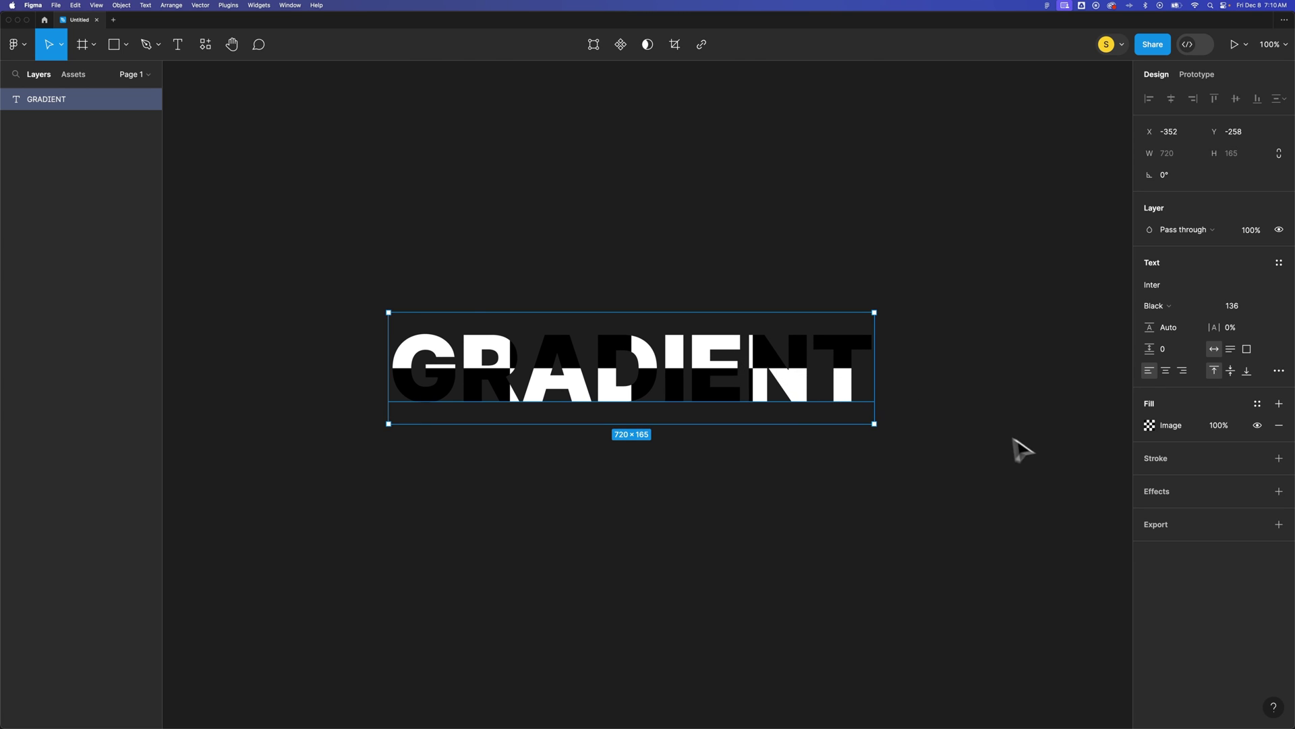
click(1278, 525)
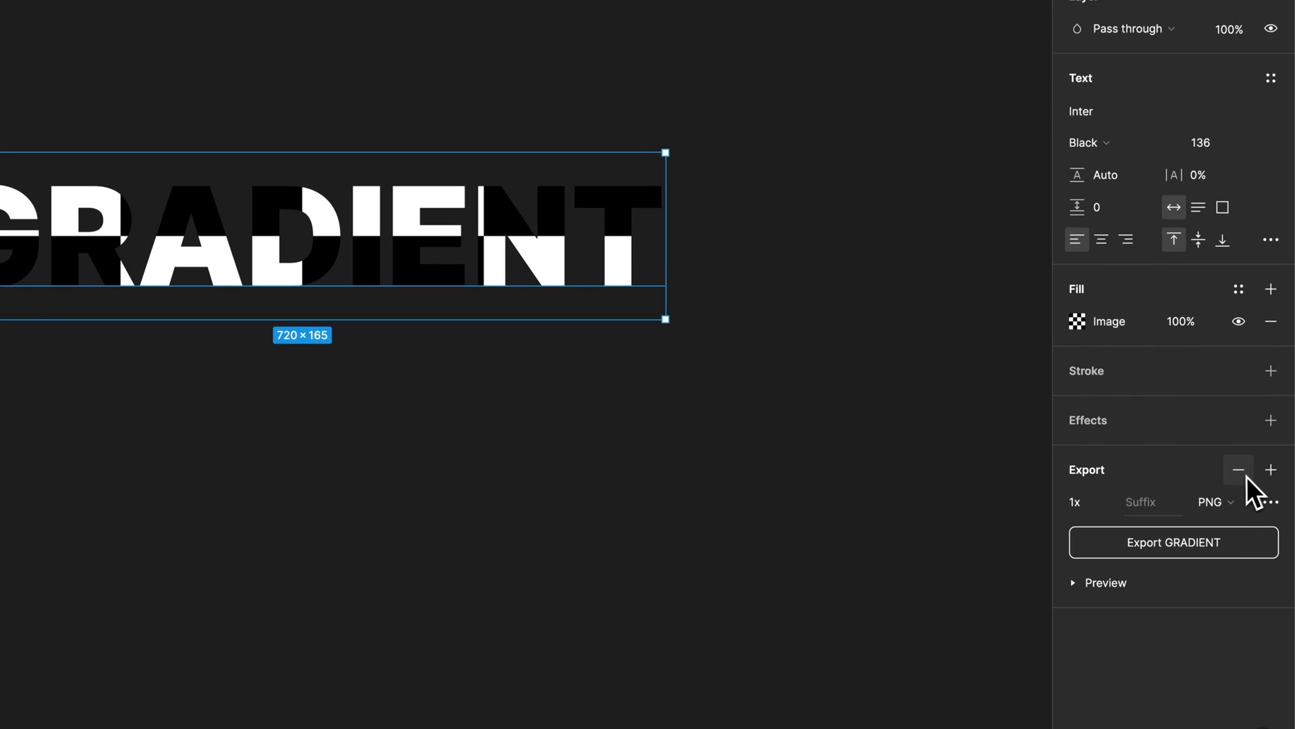
click(1224, 505)
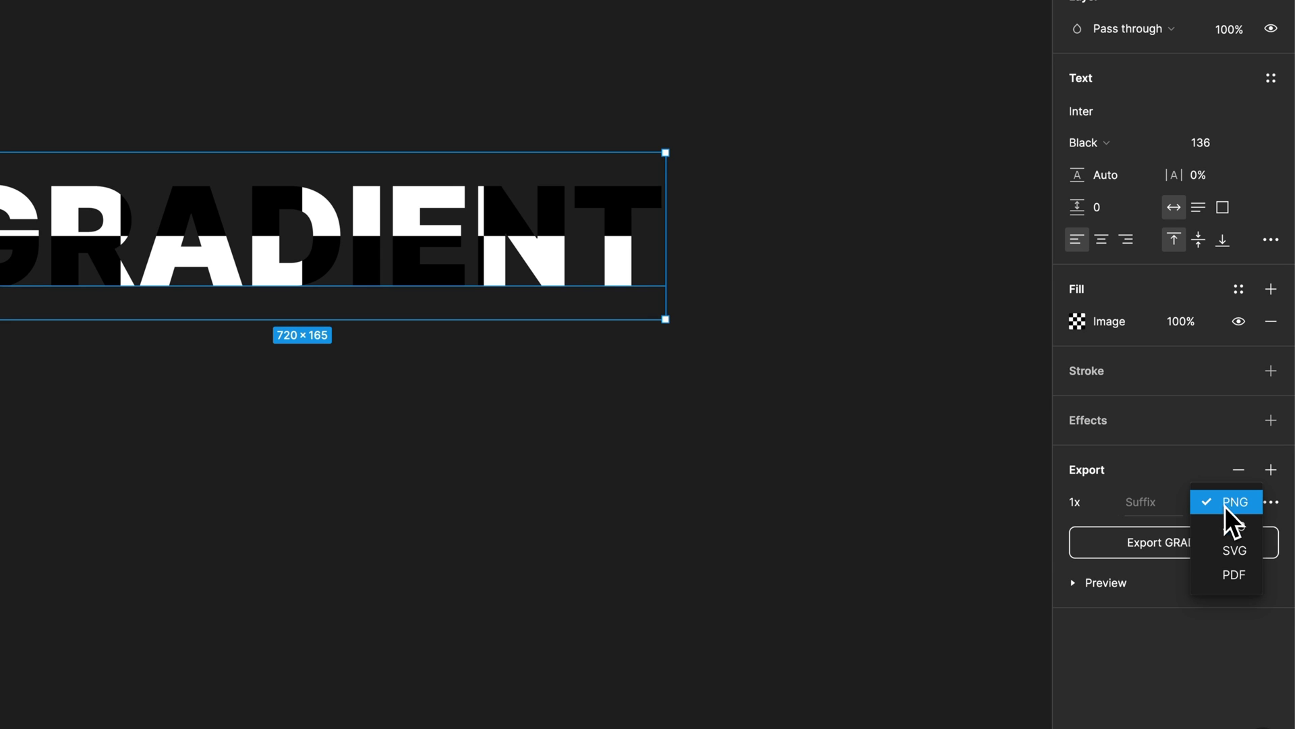
click(1235, 575)
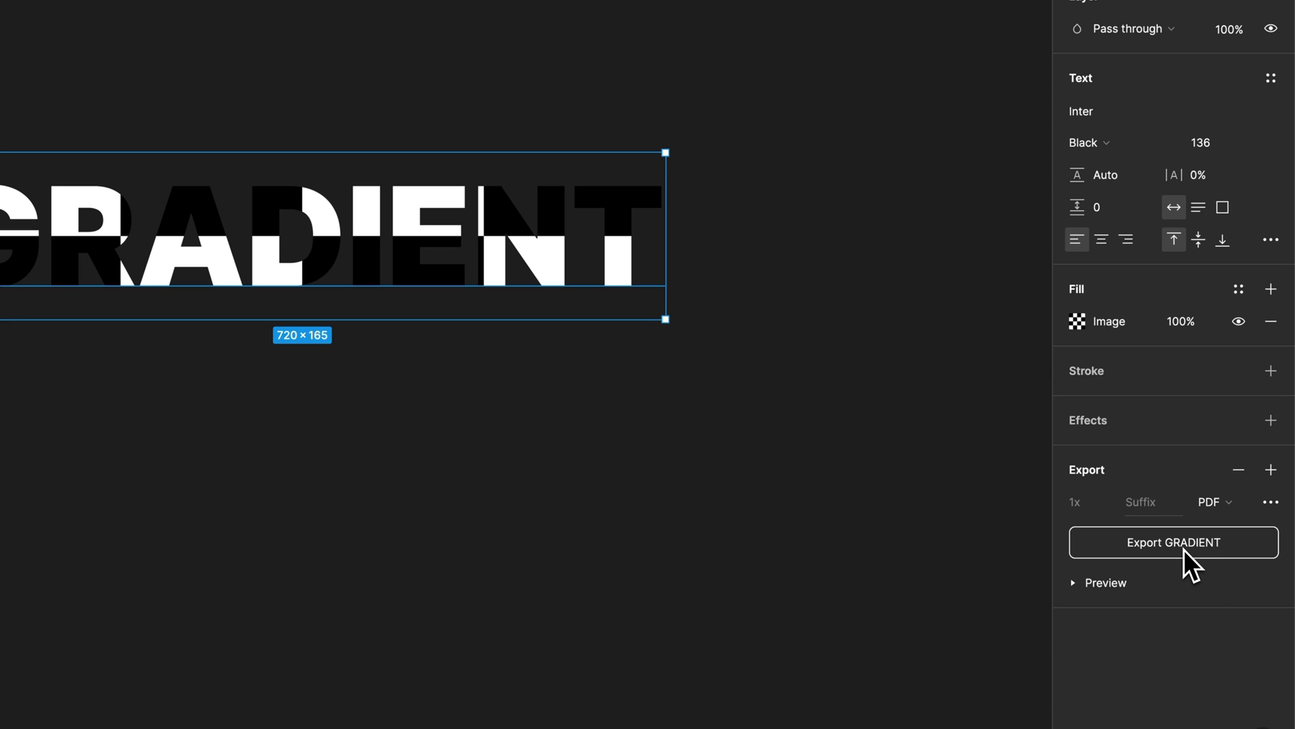
click(1165, 548)
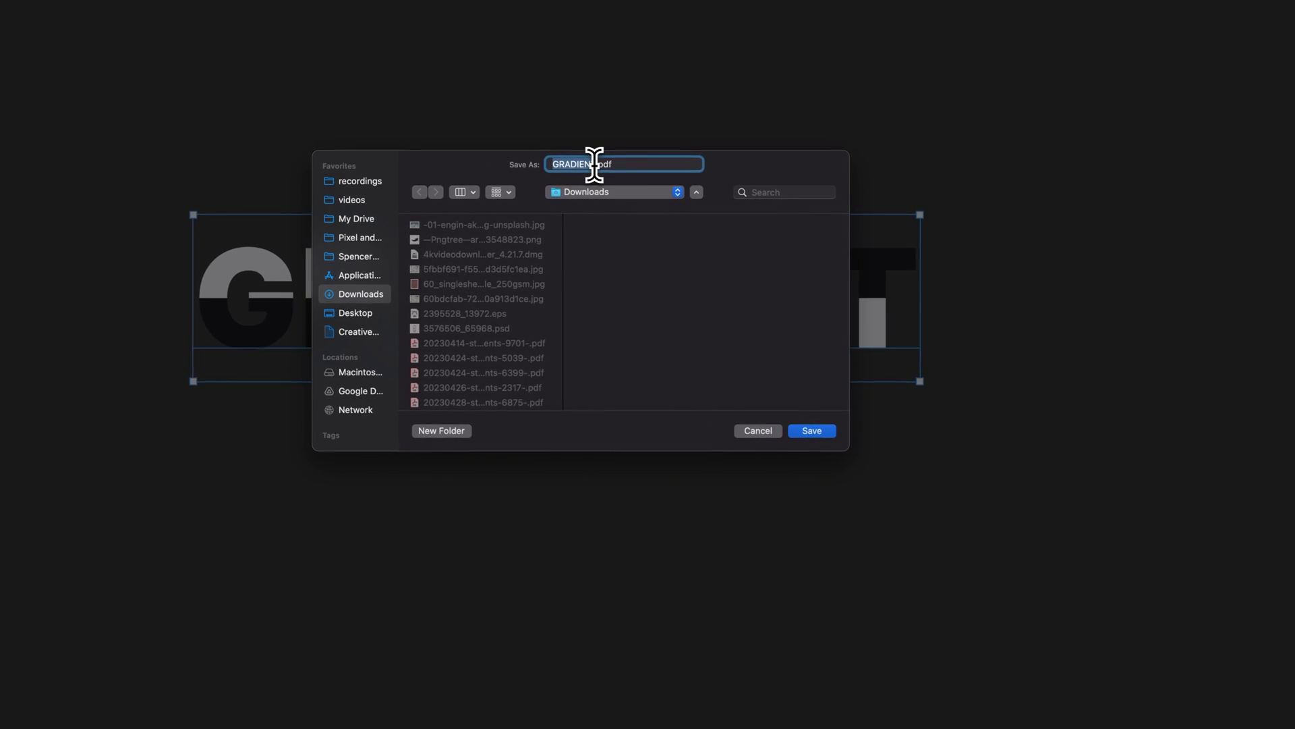
Save the export to Downloads as 'GRADIENT test 3.pdf'
click(591, 164)
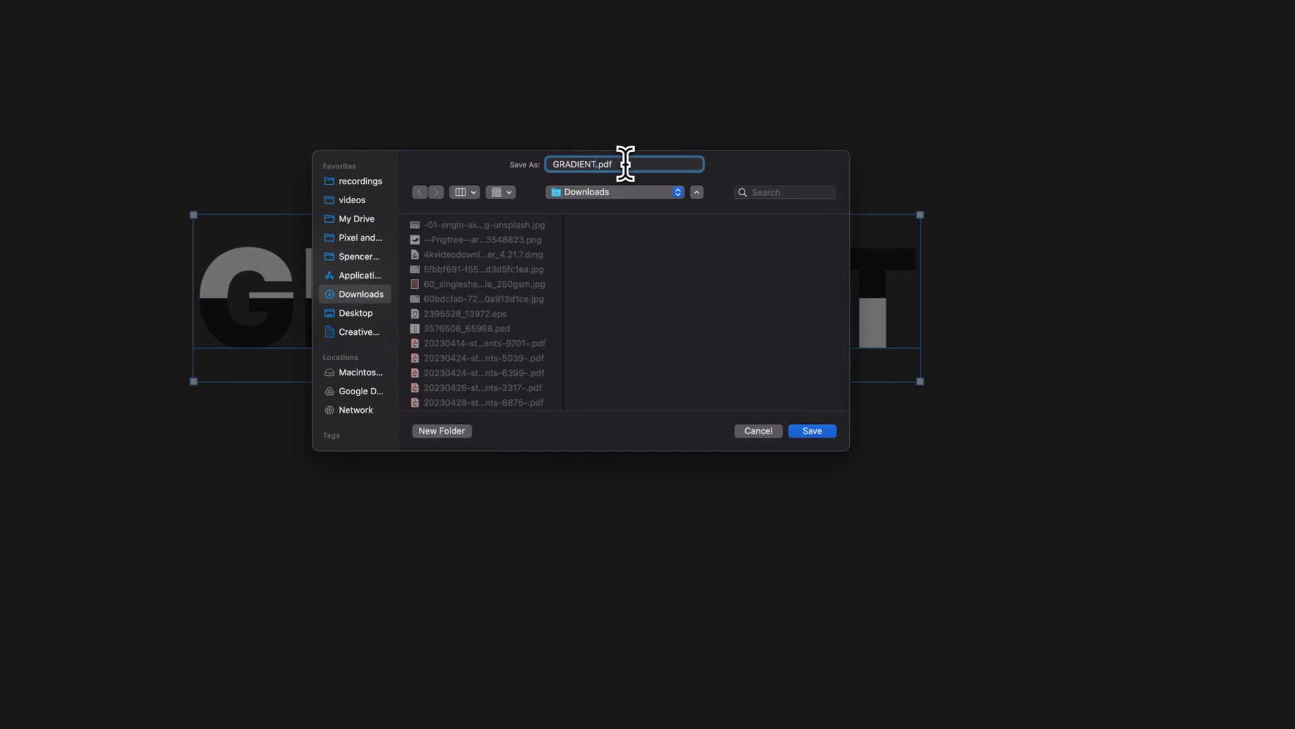
text(test 3)
click(807, 432)
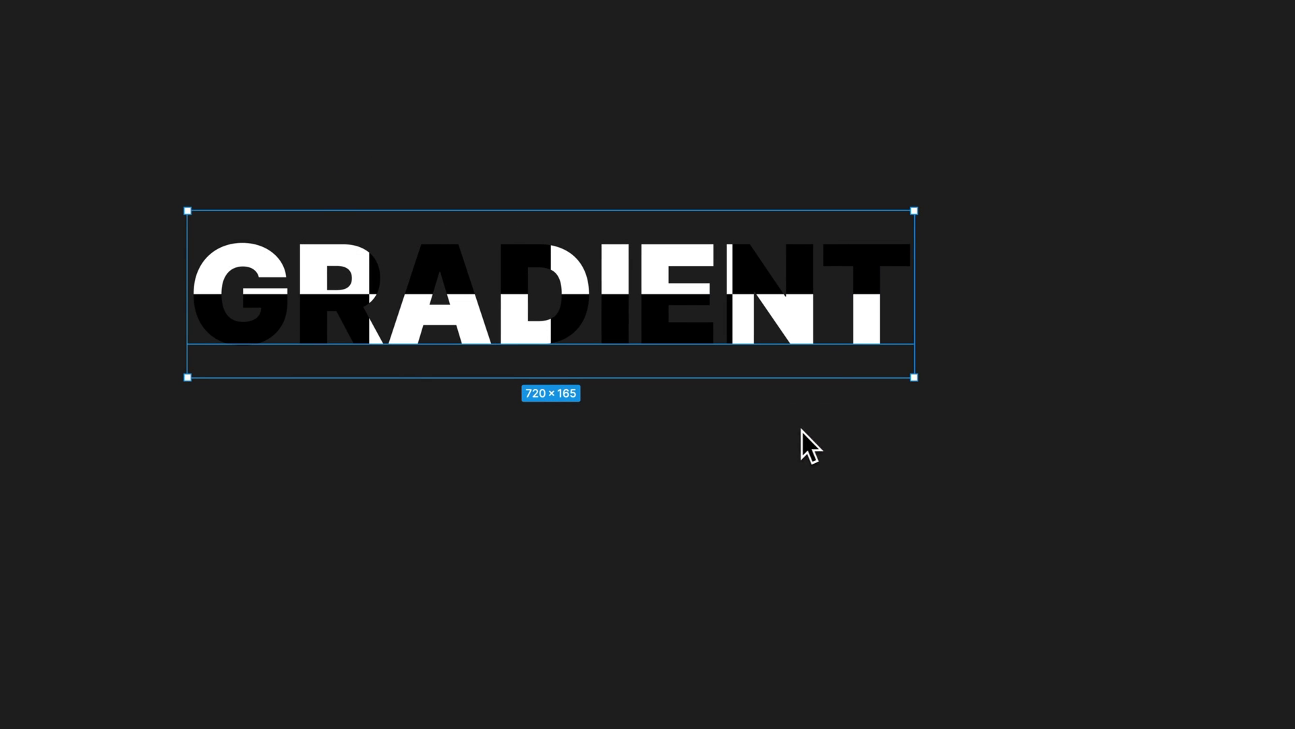
Back in Canva, upload GRADIENT test 3.pdf from Downloads into the uploads library
mouse_move(462, 709)
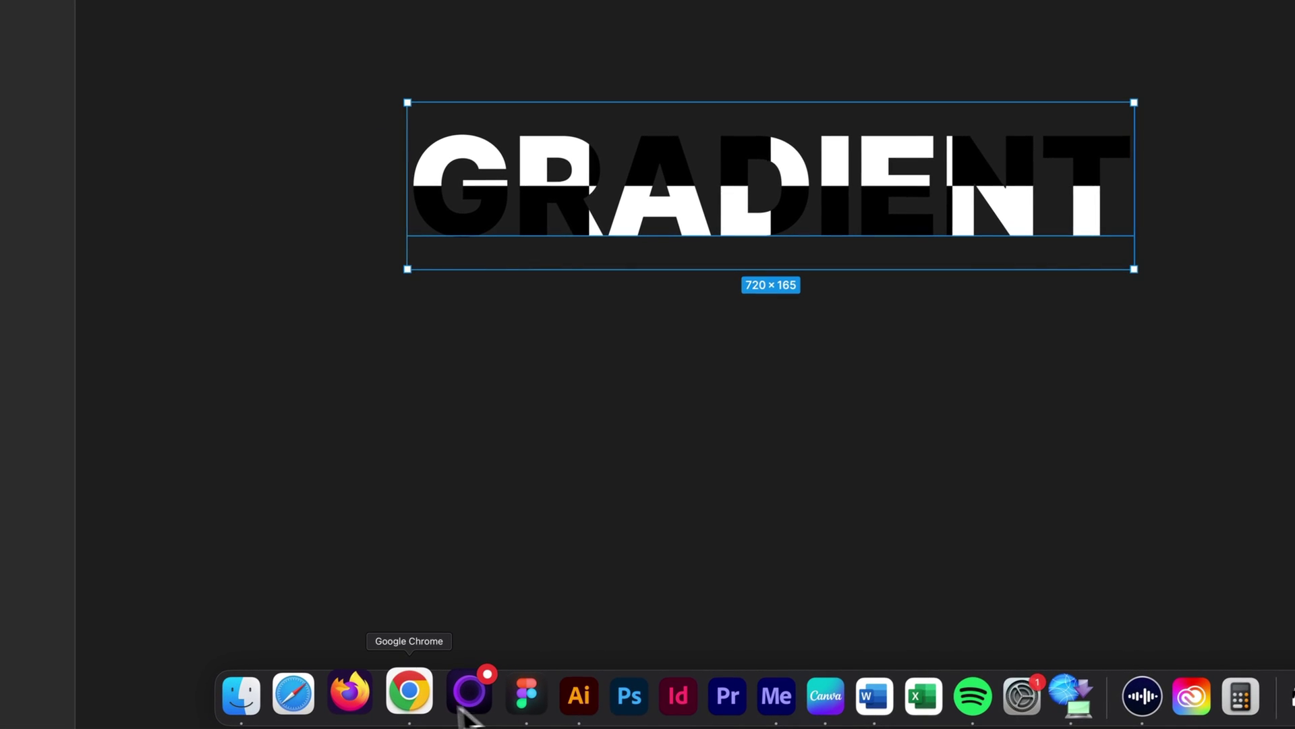
click(418, 712)
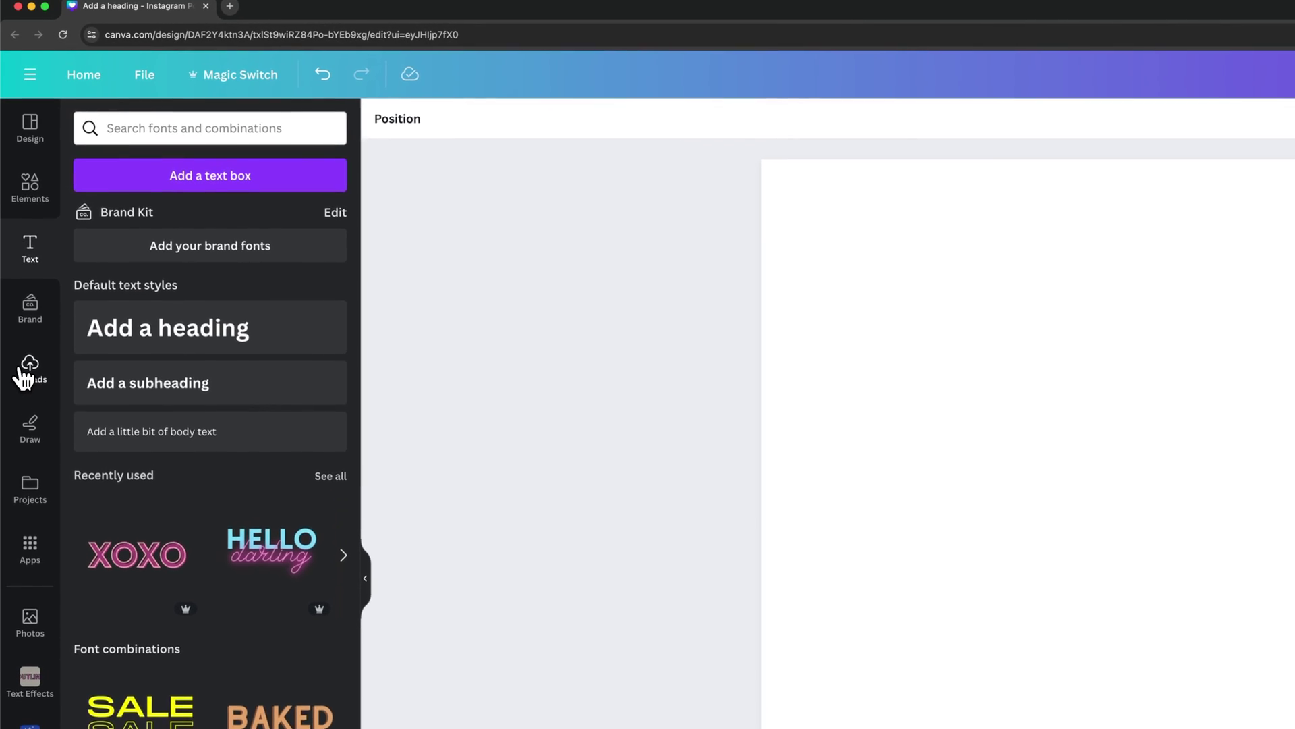
click(19, 262)
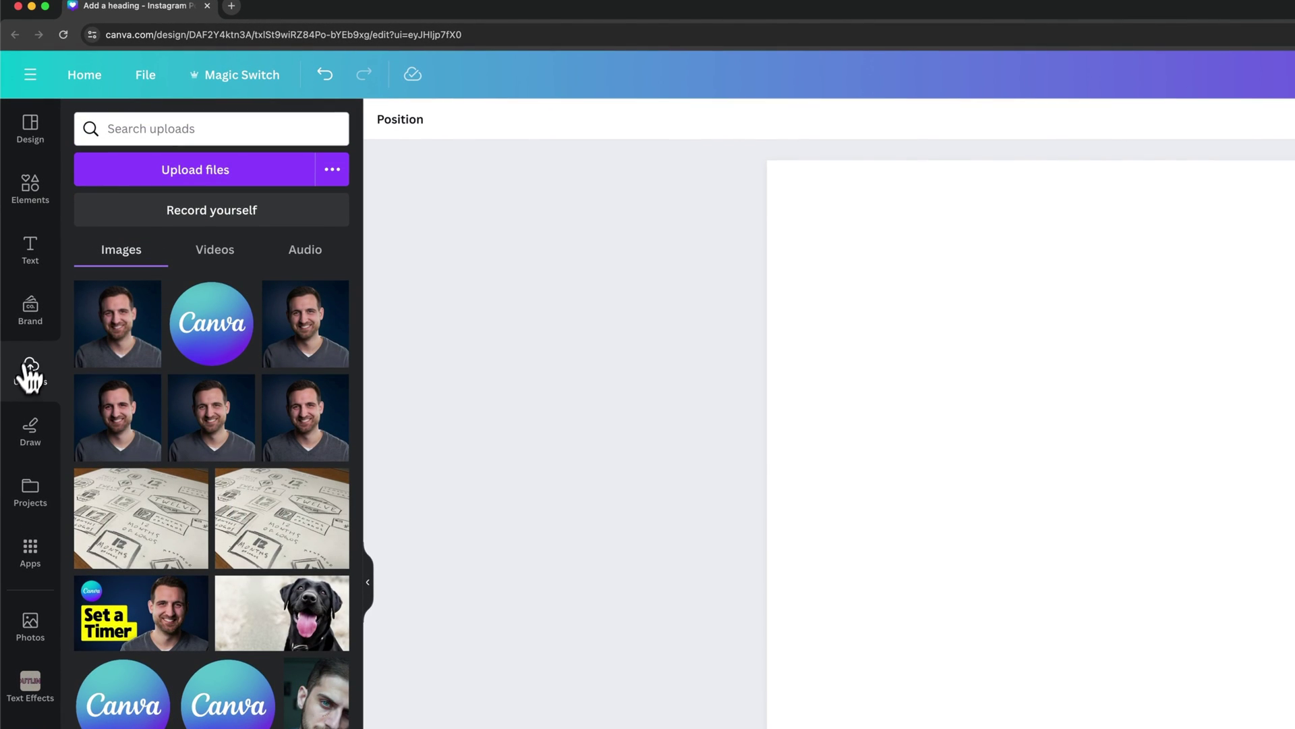
click(202, 170)
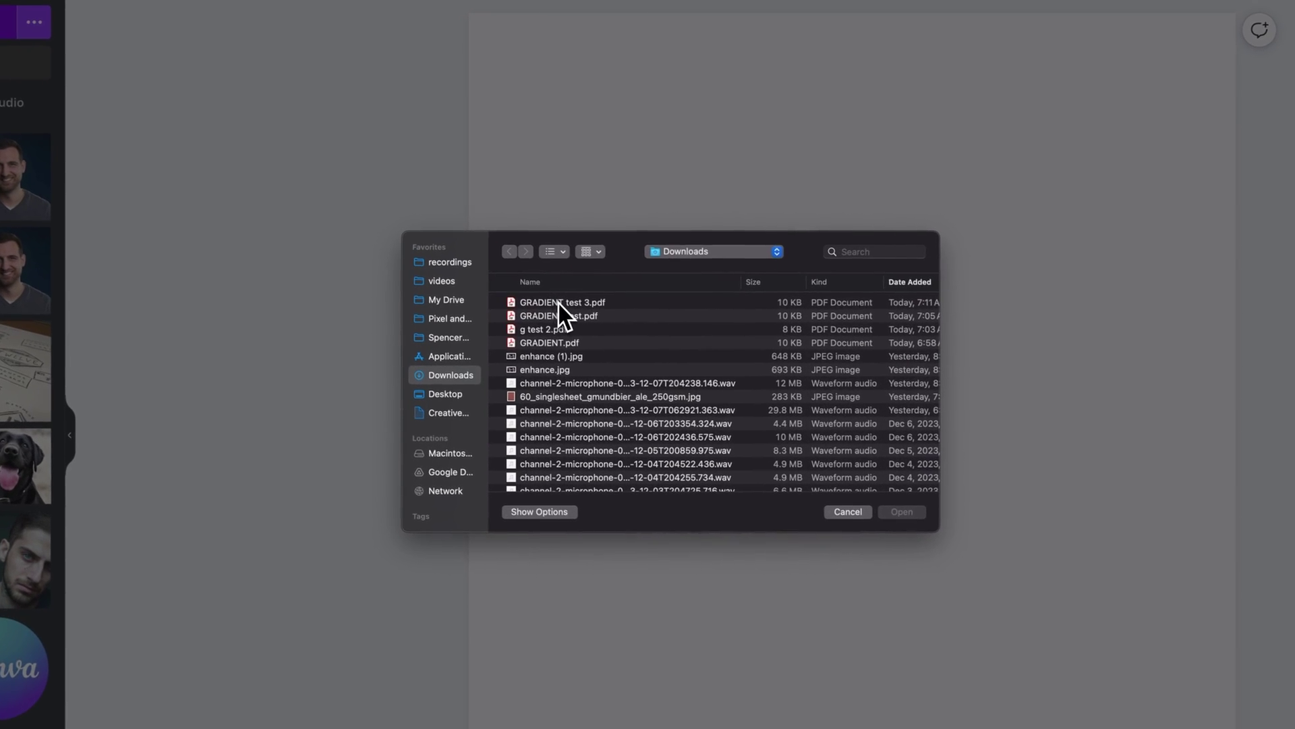
click(858, 449)
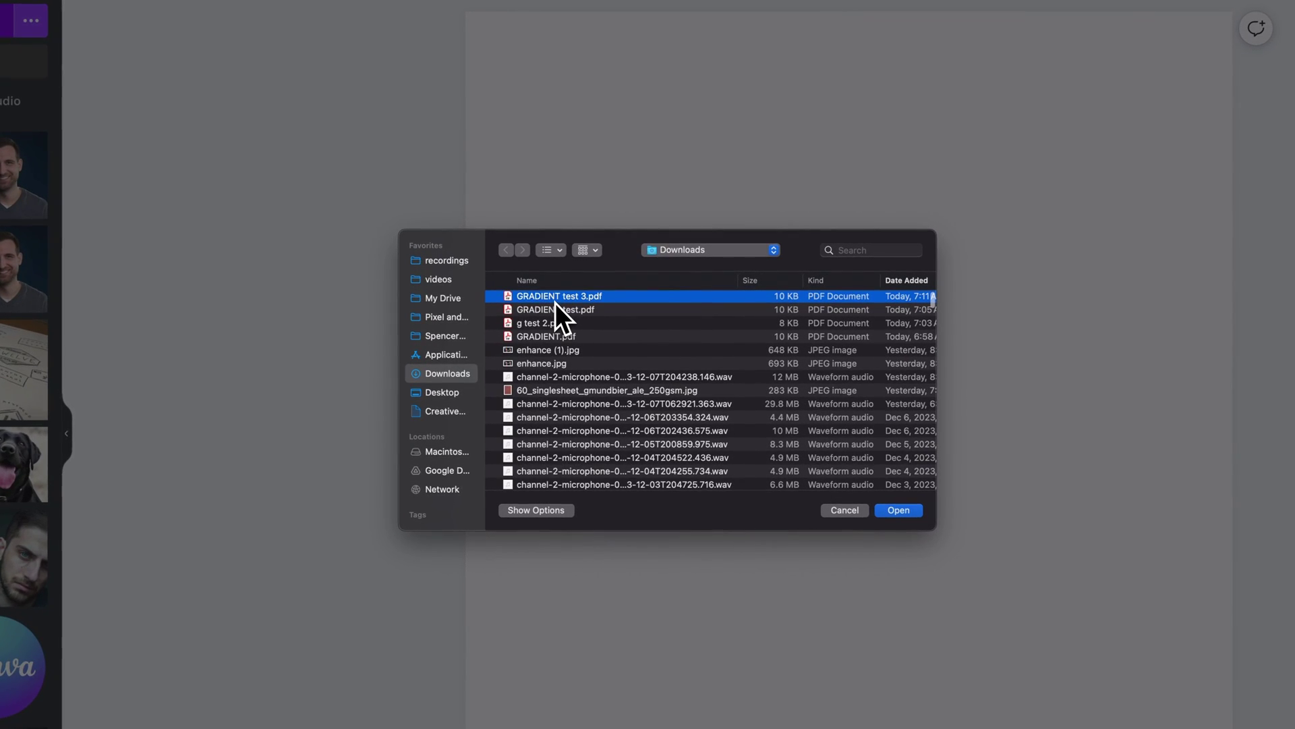
scroll(565, 302, up, 1)
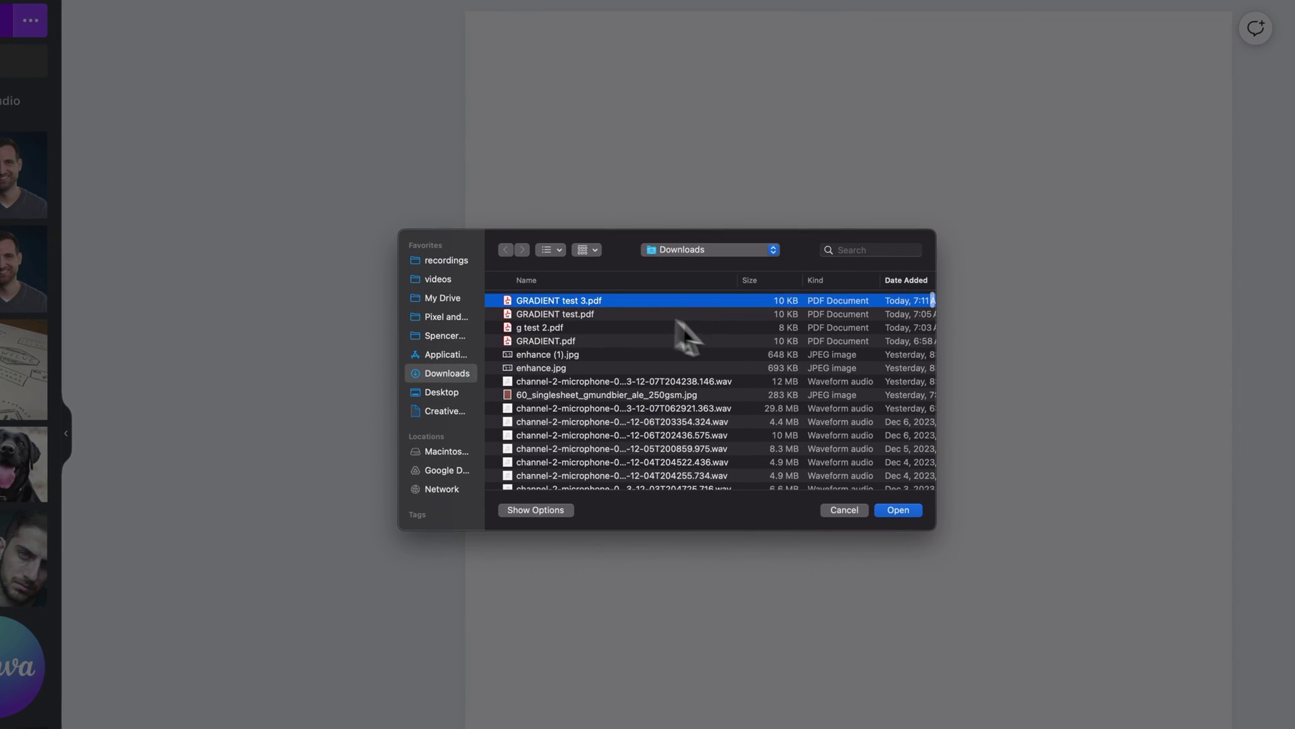
click(912, 513)
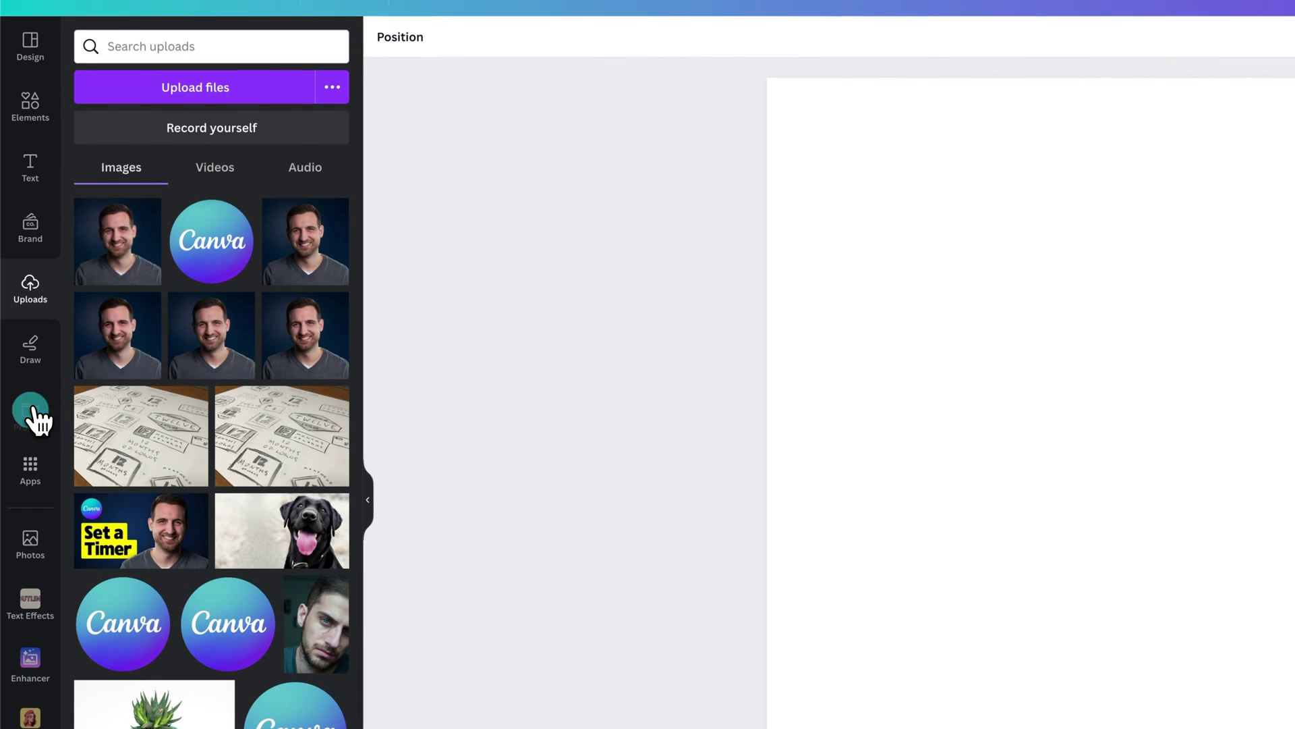
Place the GRADIENT test 3.pdf design on the page and delete its extra plain GRADIENT text
click(38, 415)
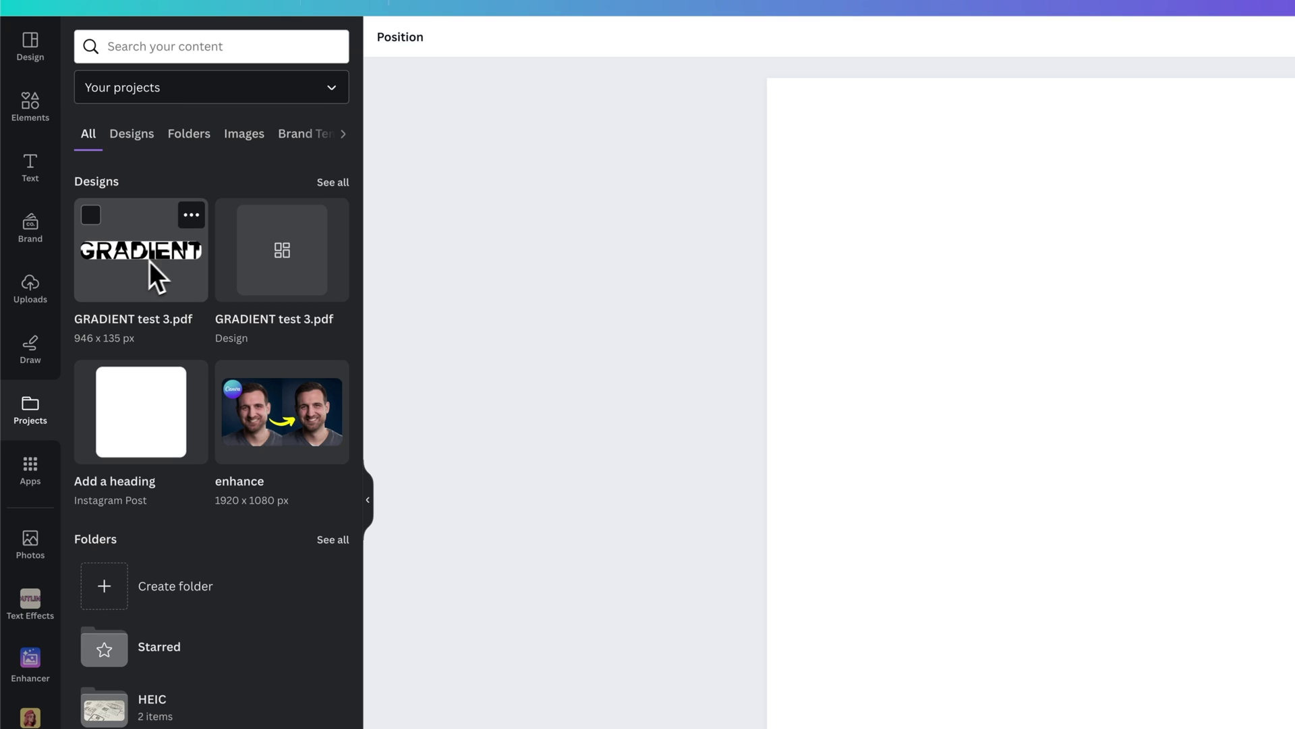
drag(143, 253, 1083, 300)
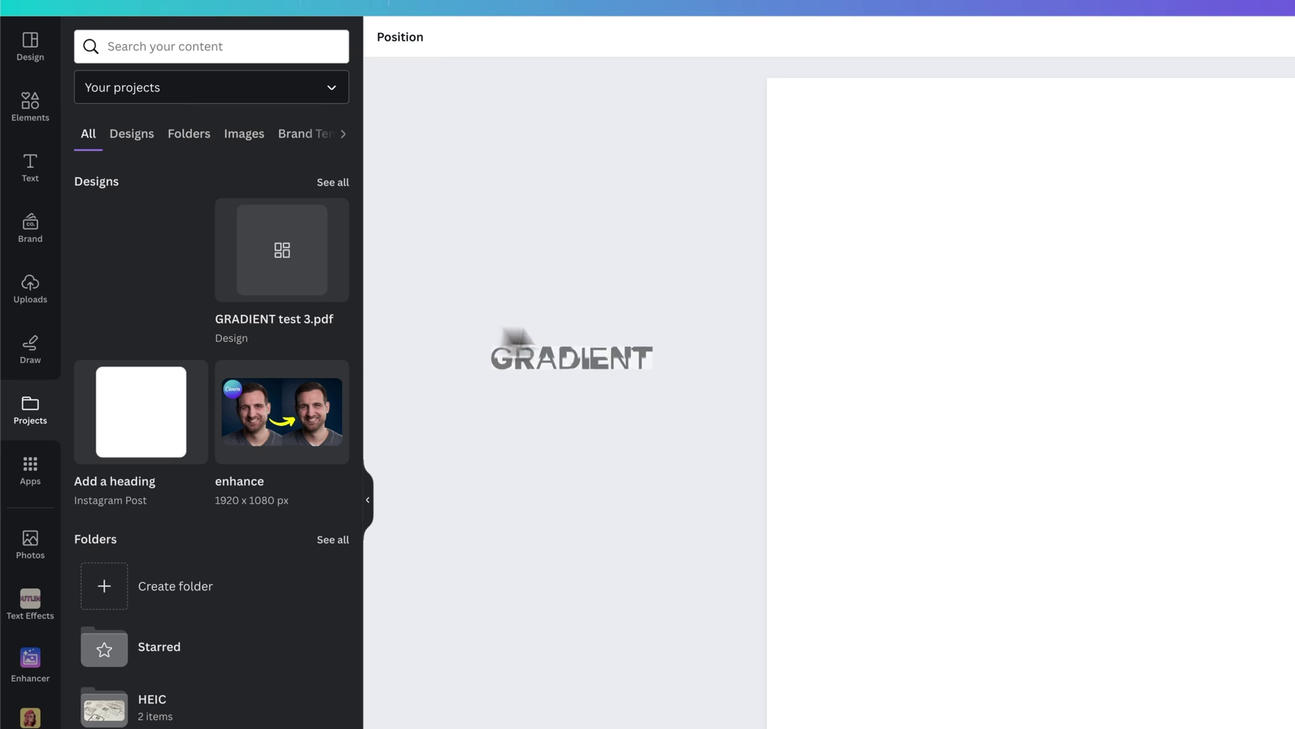
drag(806, 266, 801, 265)
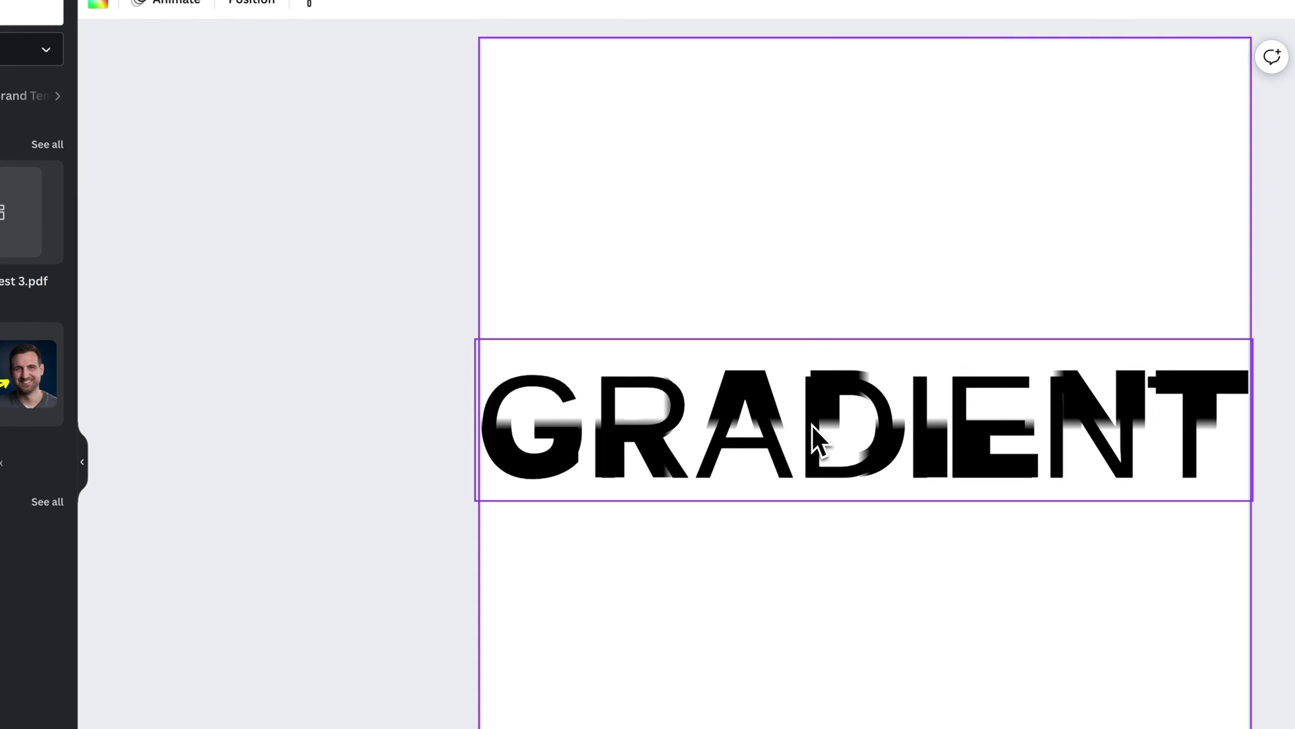
drag(812, 423, 819, 264)
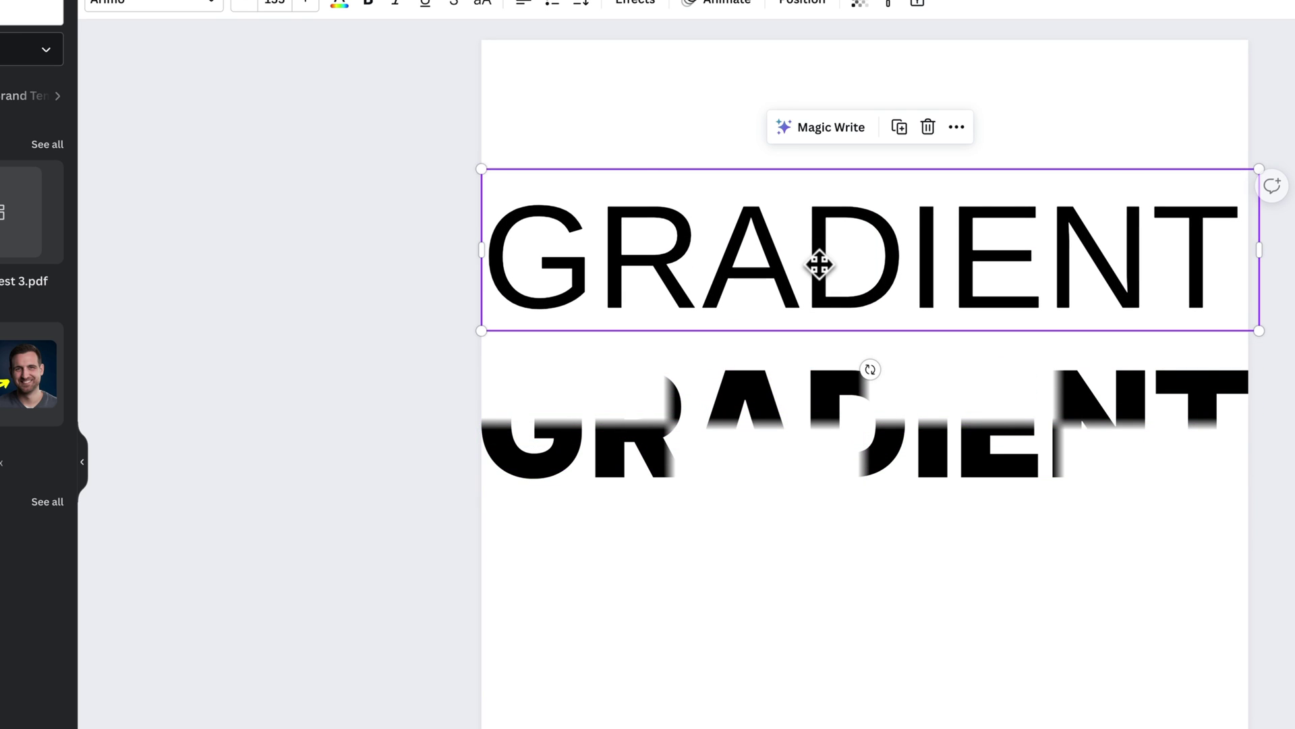
key(Delete)
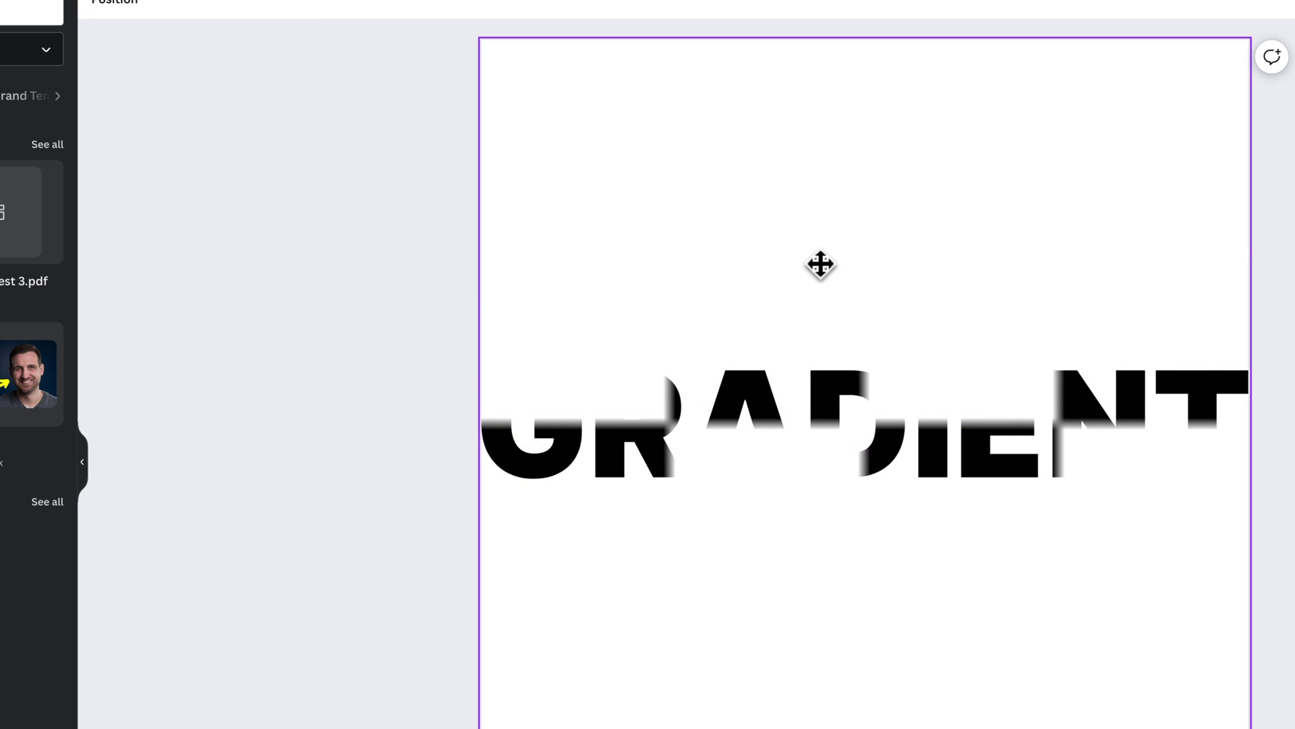
click(739, 423)
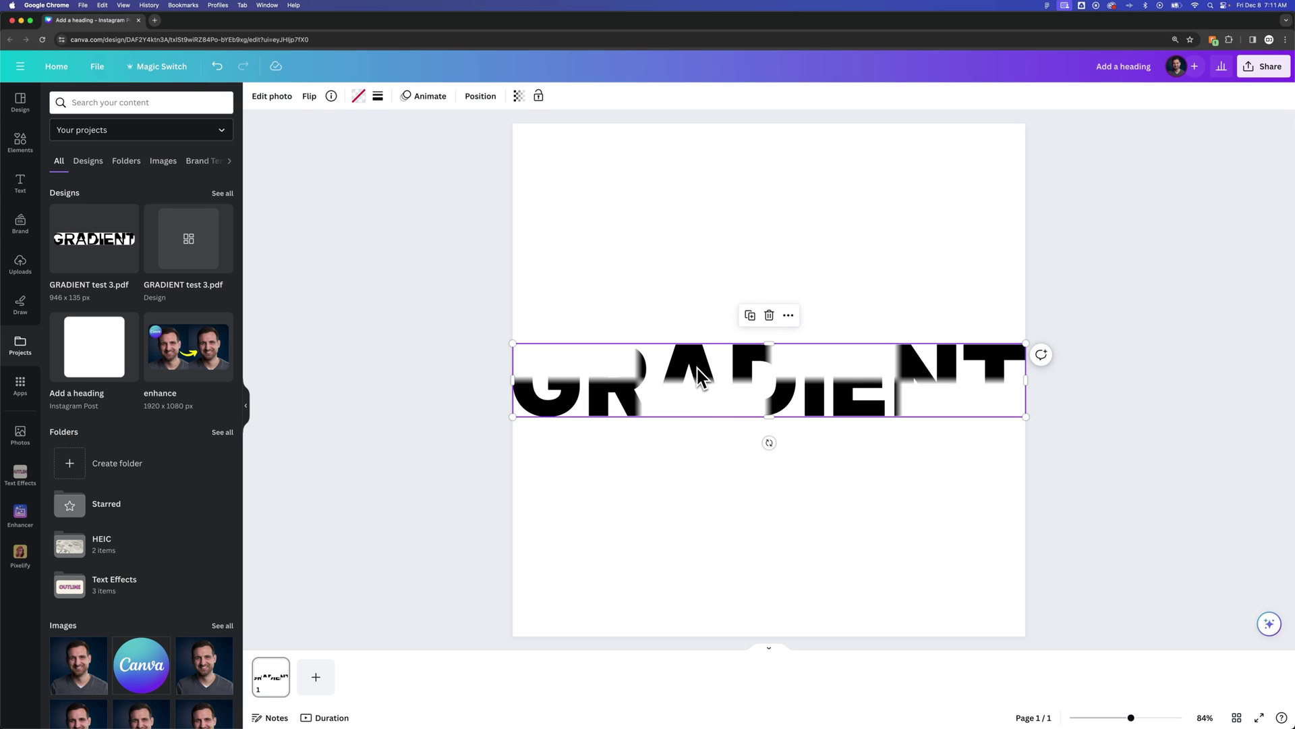
Detach the image and delete the checkered background behind the GRADIENT lettering
right_click(700, 373)
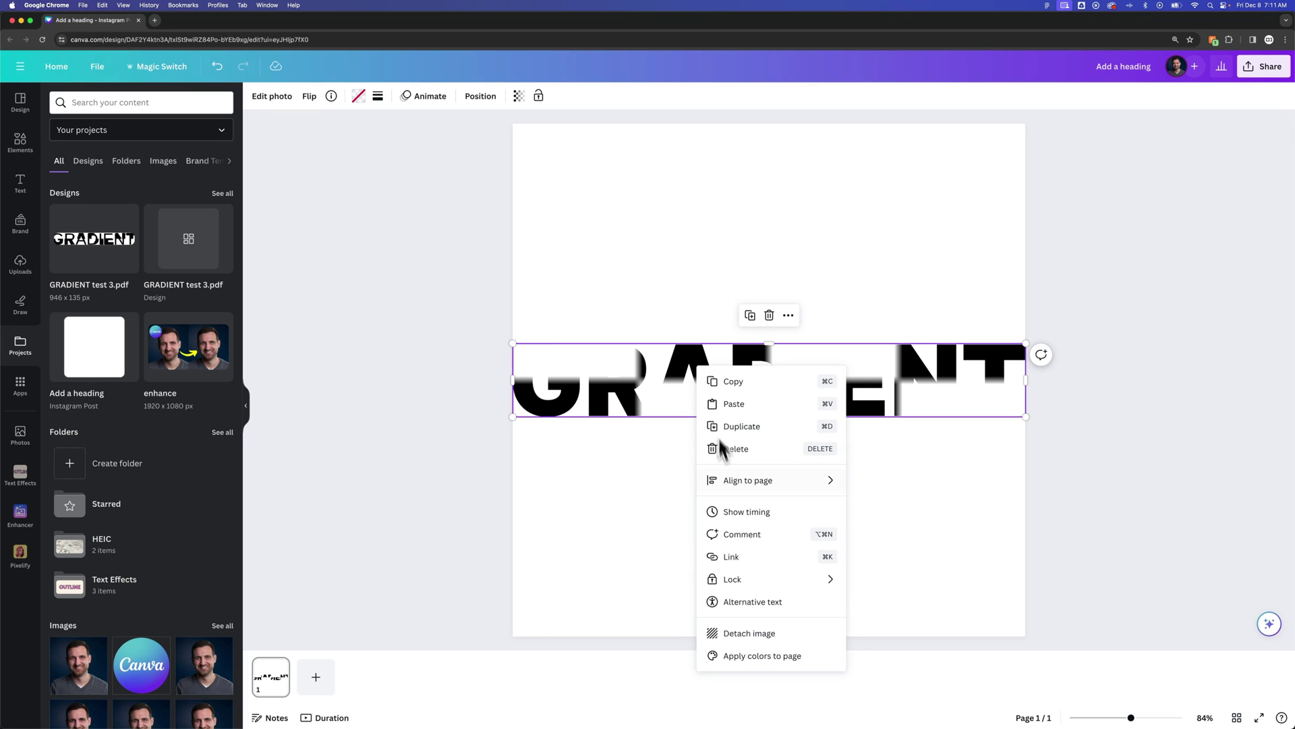
click(749, 633)
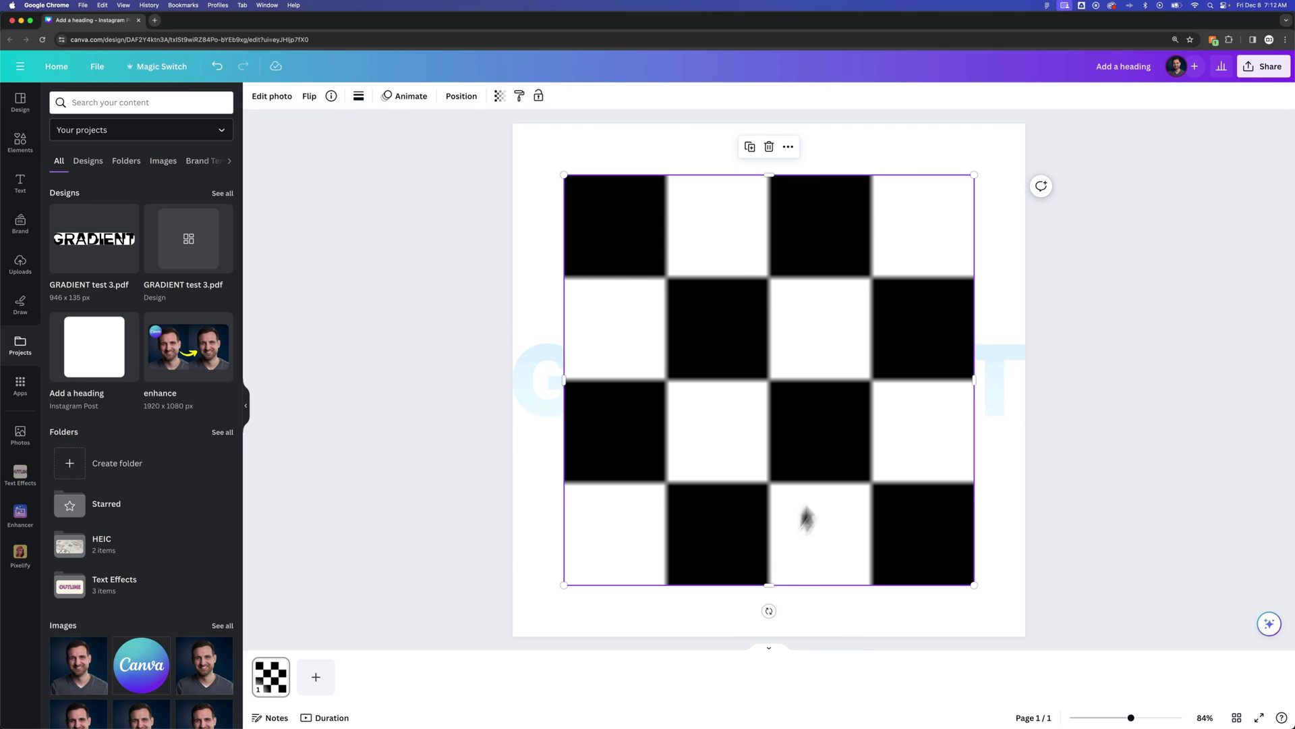
mouse_move(755, 395)
mouse_down()
mouse_move(775, 393)
mouse_move(771, 384)
mouse_up()
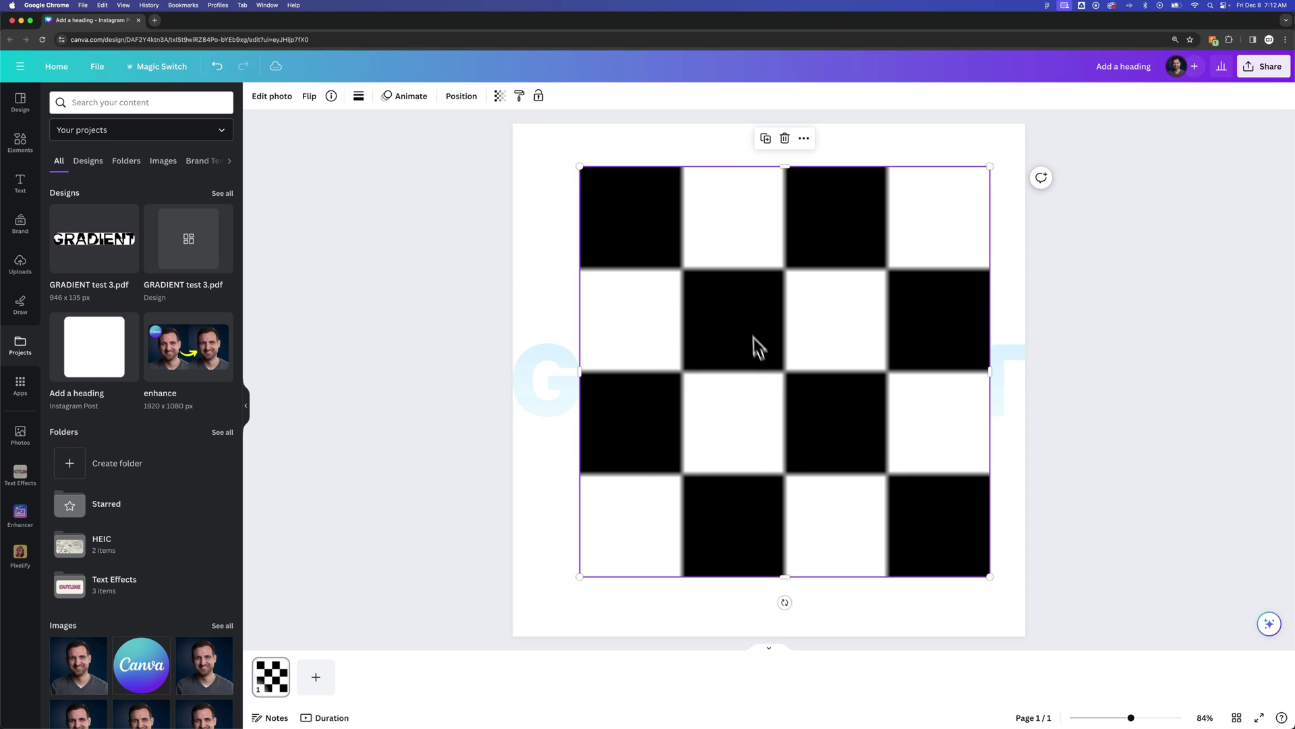
key(Delete)
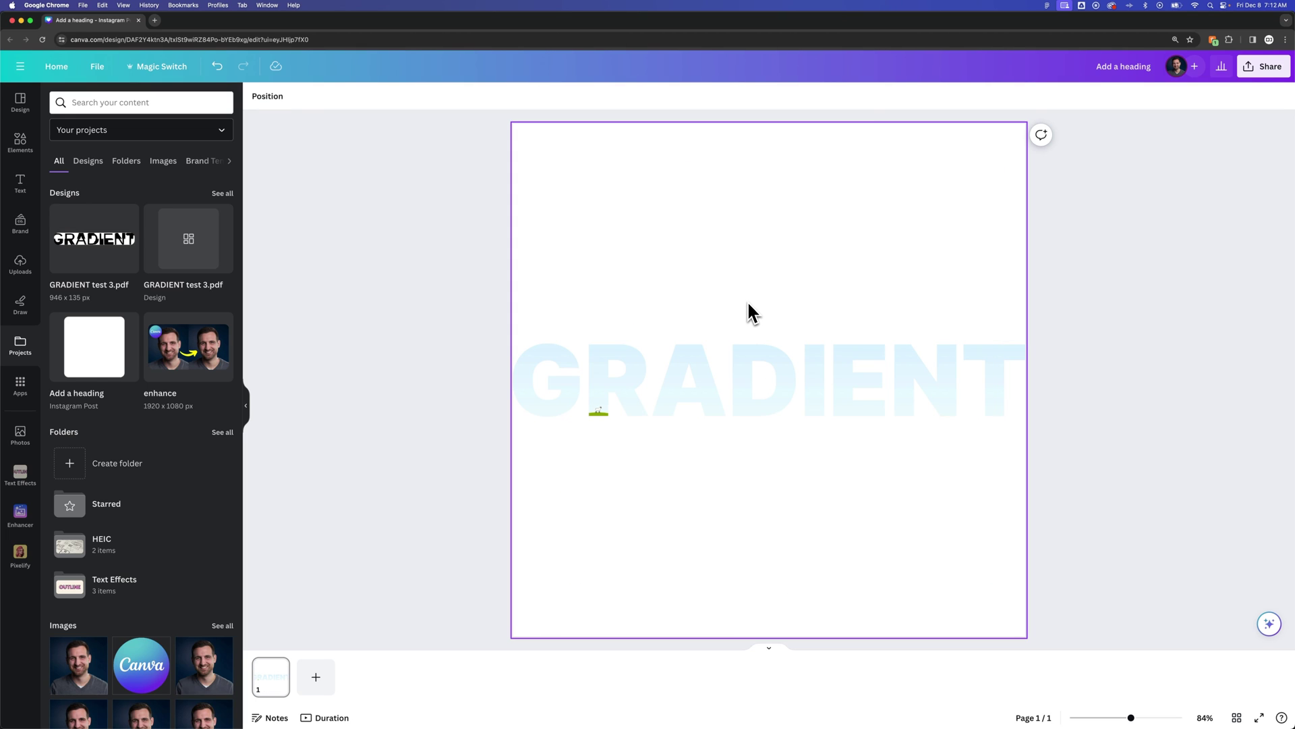
key(ctrl+z)
key(ctrl+z)
key(ctrl+z)
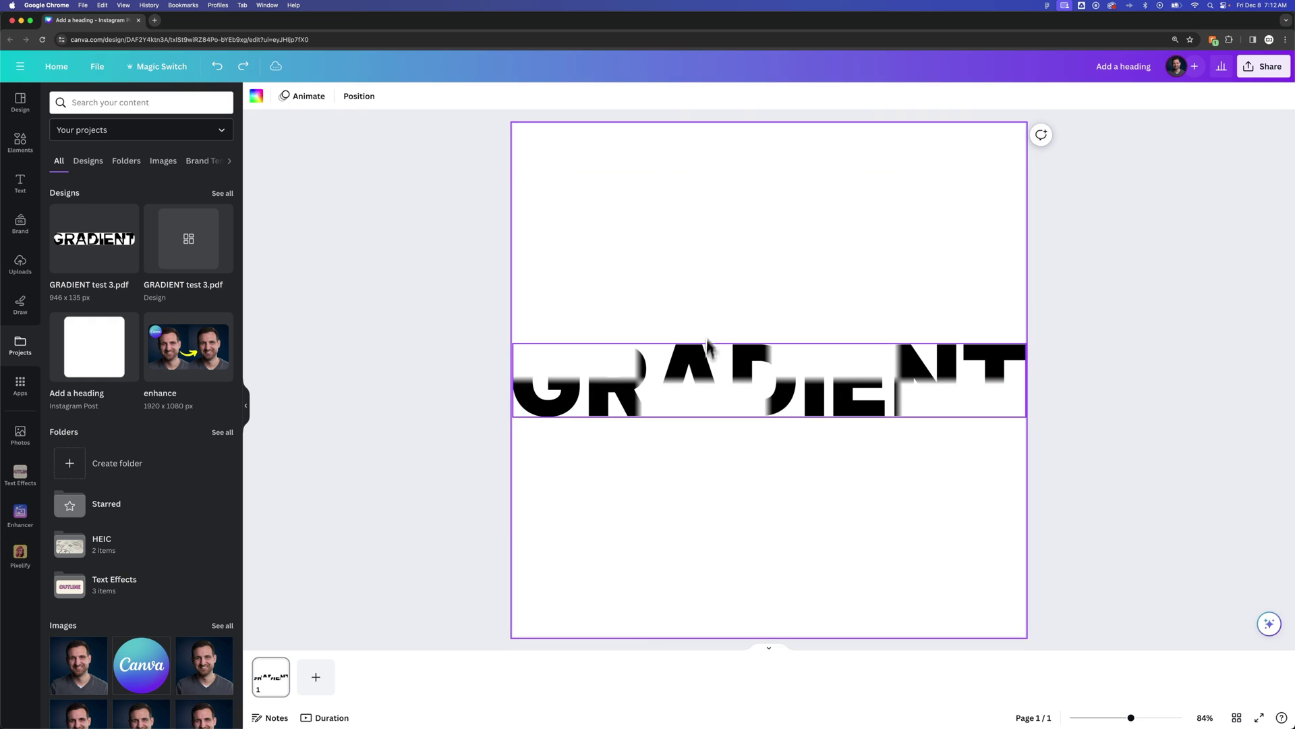
Shrink the GRADIENT lettering to about 1,028 × 147 and raise it above the page centre
click(686, 379)
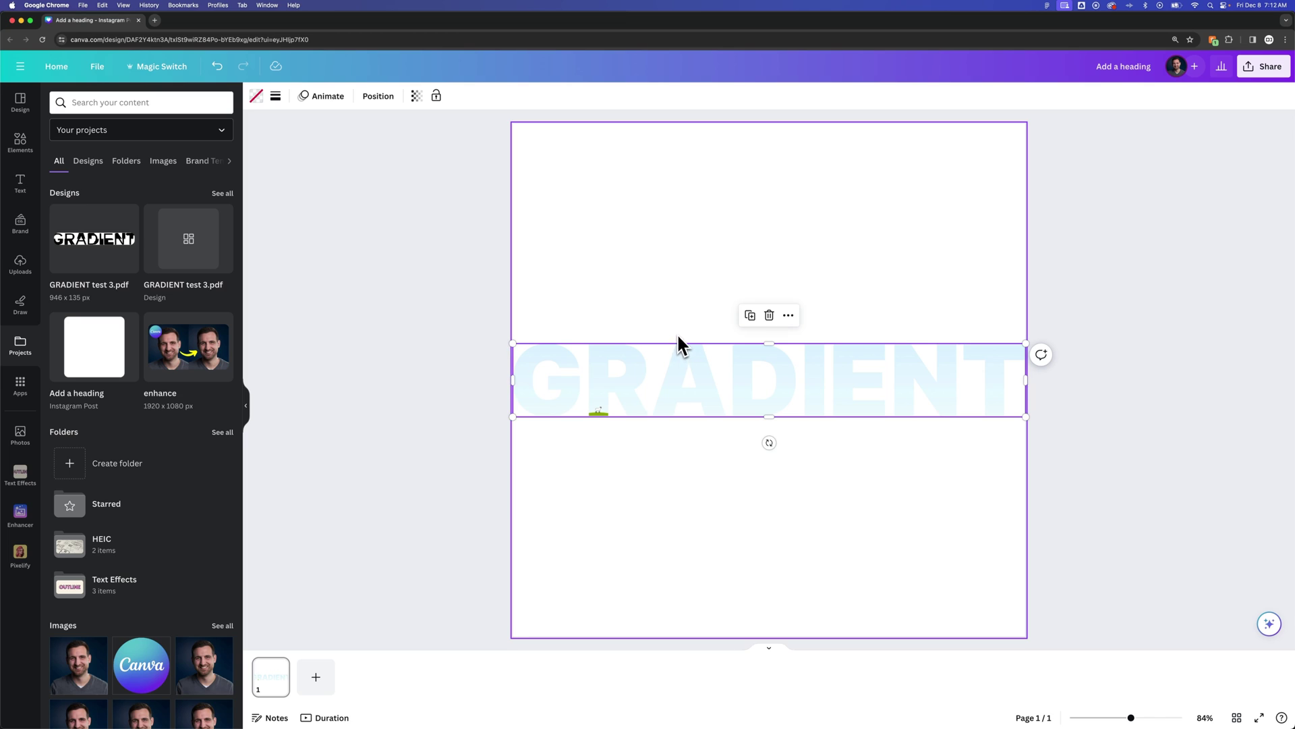
click(680, 345)
click(659, 405)
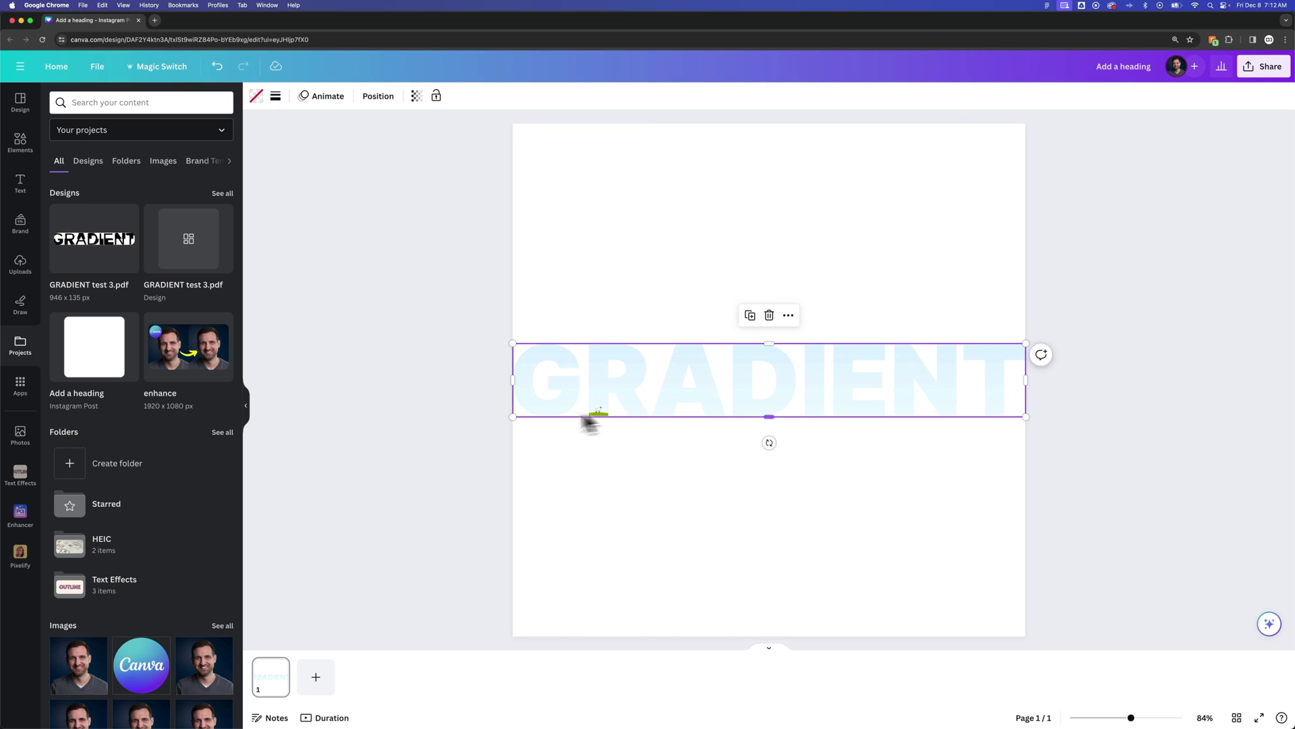
drag(513, 420, 549, 407)
drag(659, 393, 786, 318)
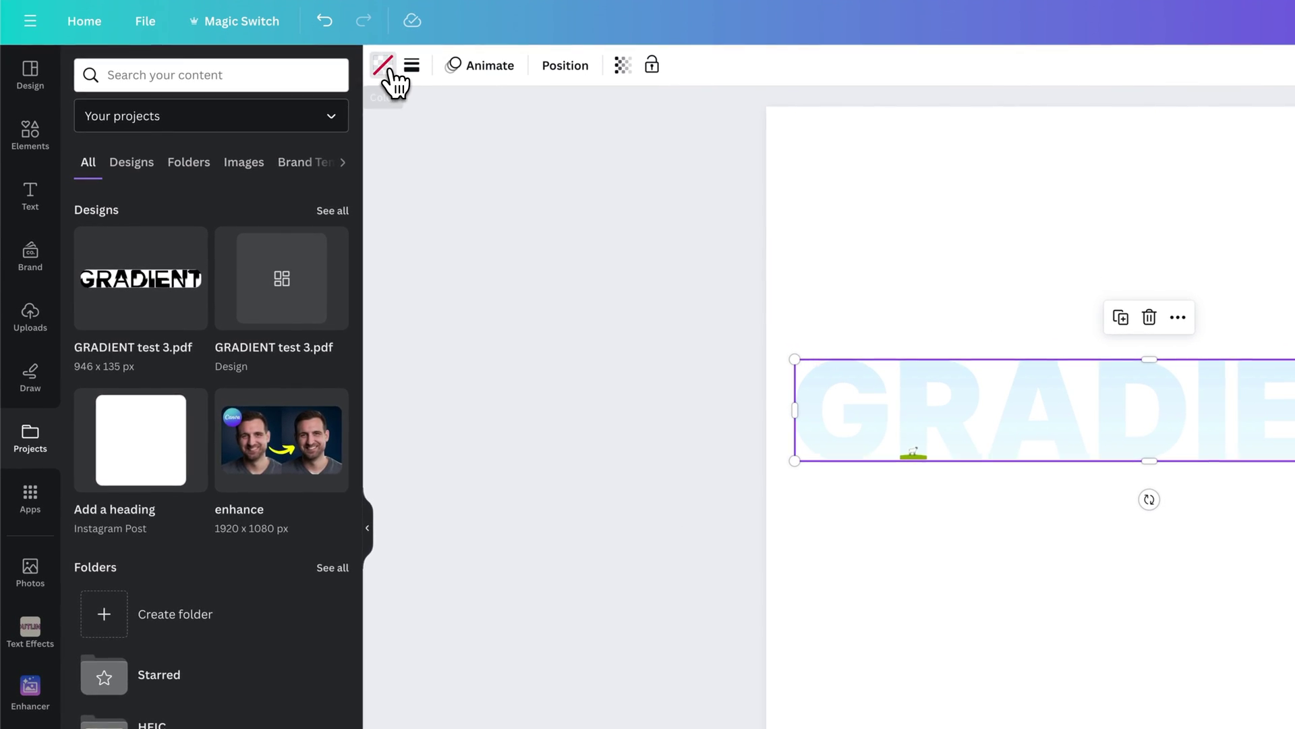
After trying yellow-to-pink and radial styles, fill the lettering with the #5de0e6-to-#004aad teal-blue gradient
click(258, 96)
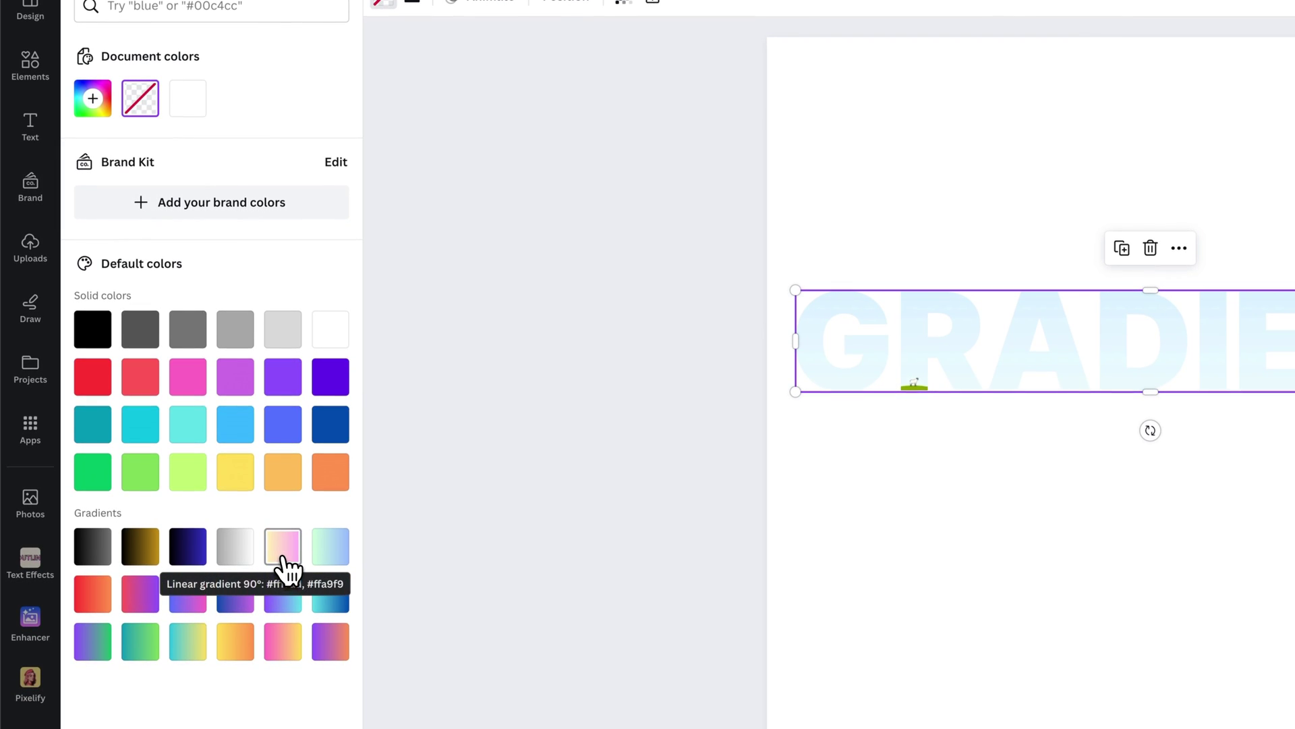
click(284, 555)
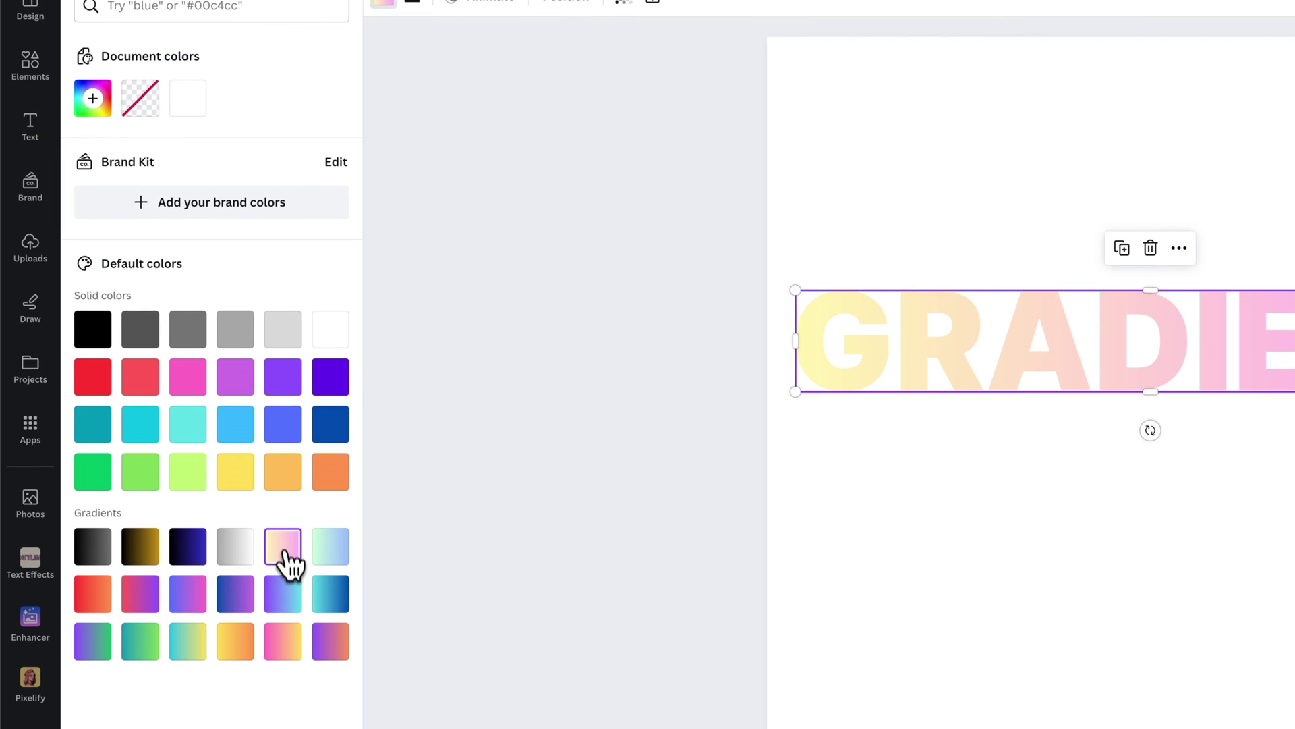
click(95, 102)
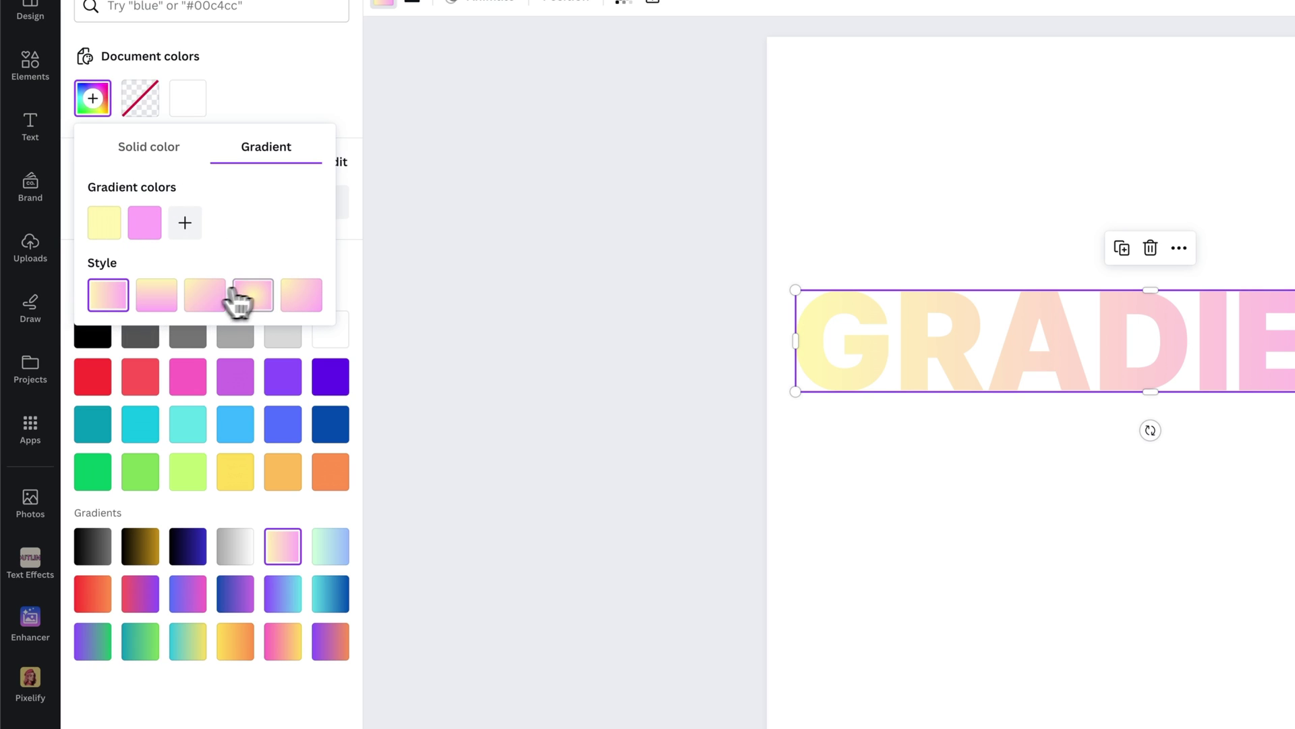
click(260, 298)
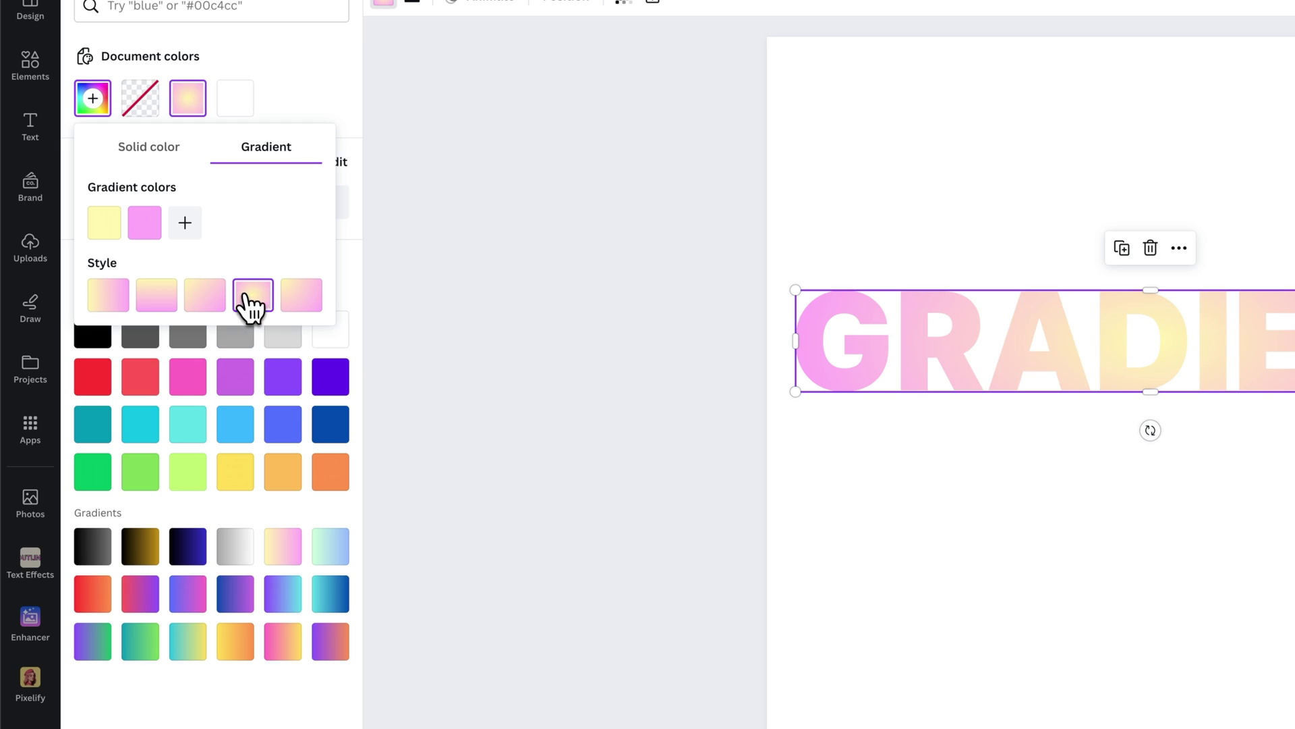
click(202, 300)
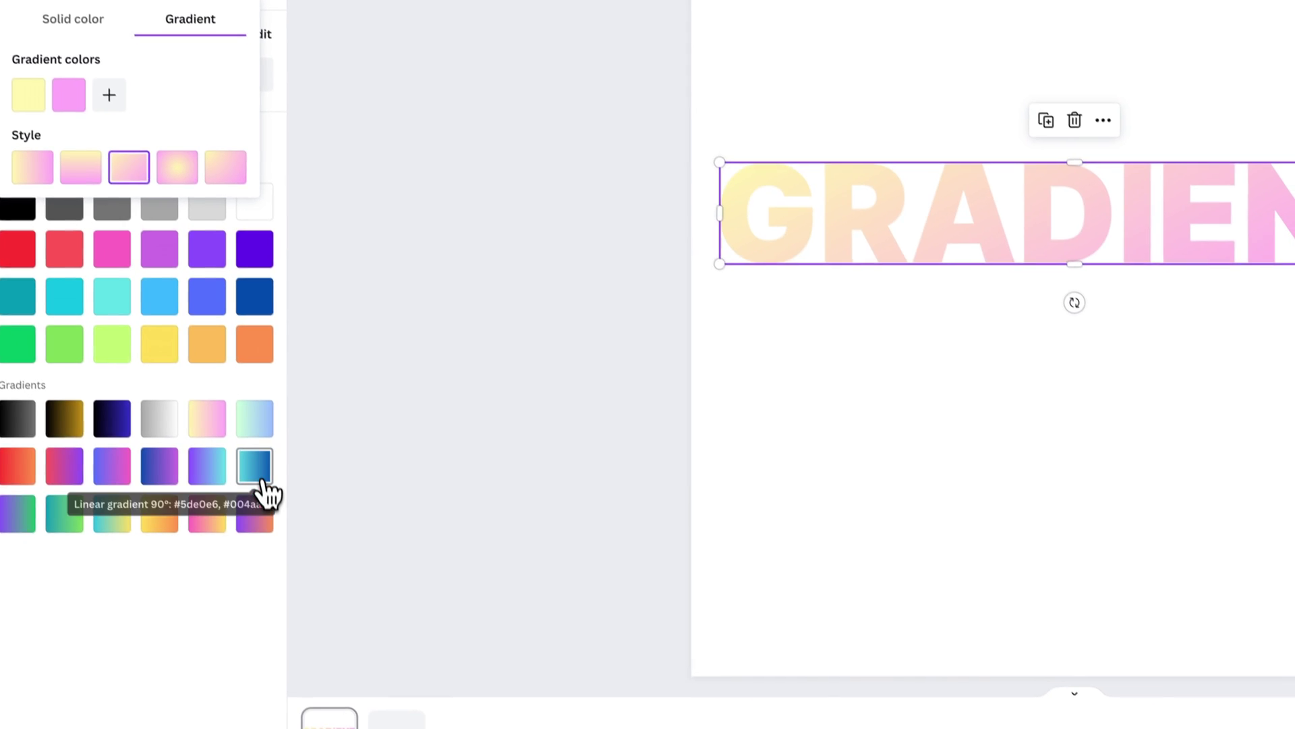
click(324, 581)
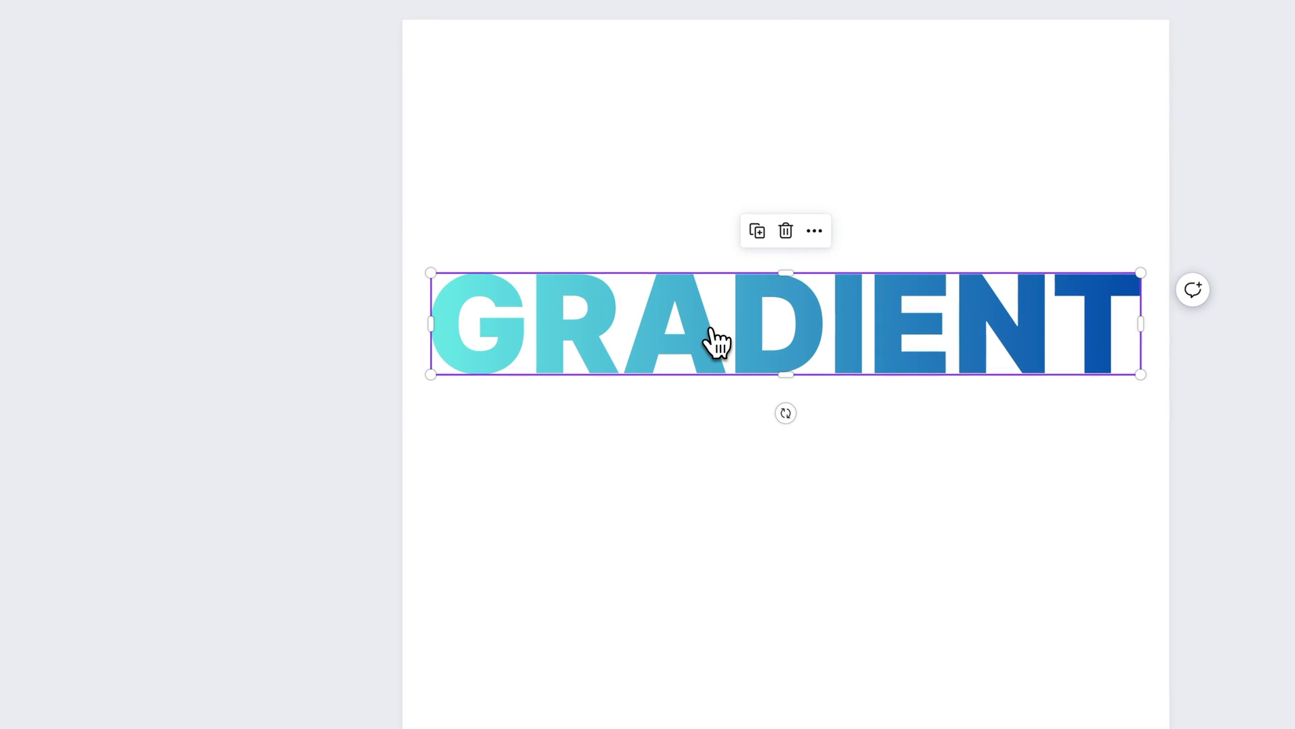
click(618, 425)
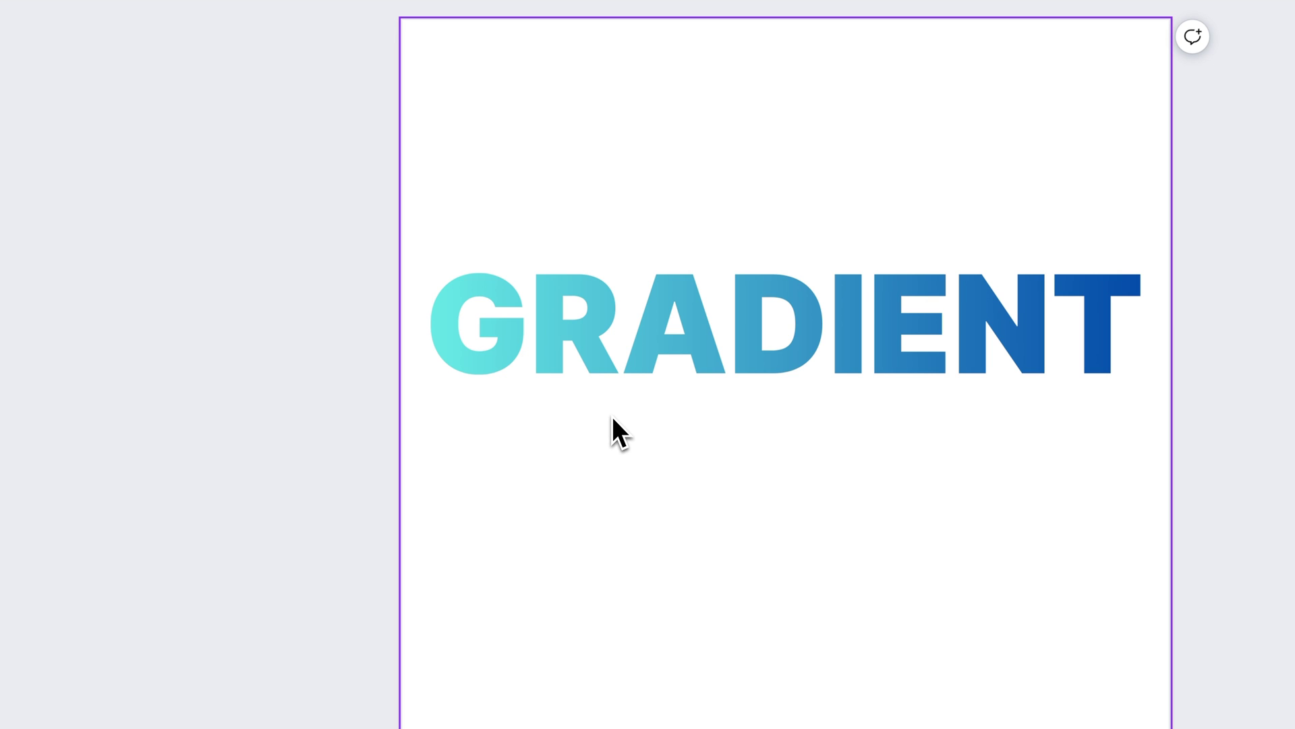
Add a thin solid black border to the GRADIENT letters and preview the finished result
click(673, 345)
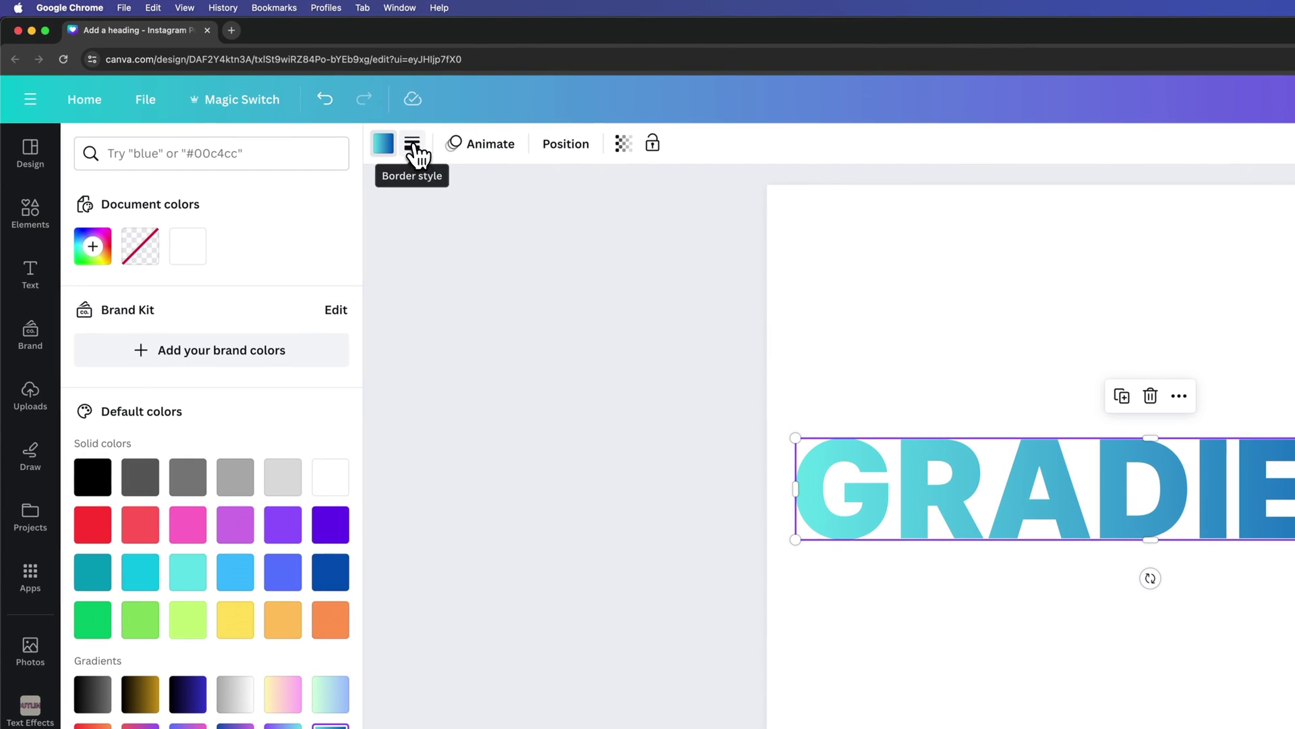
click(415, 150)
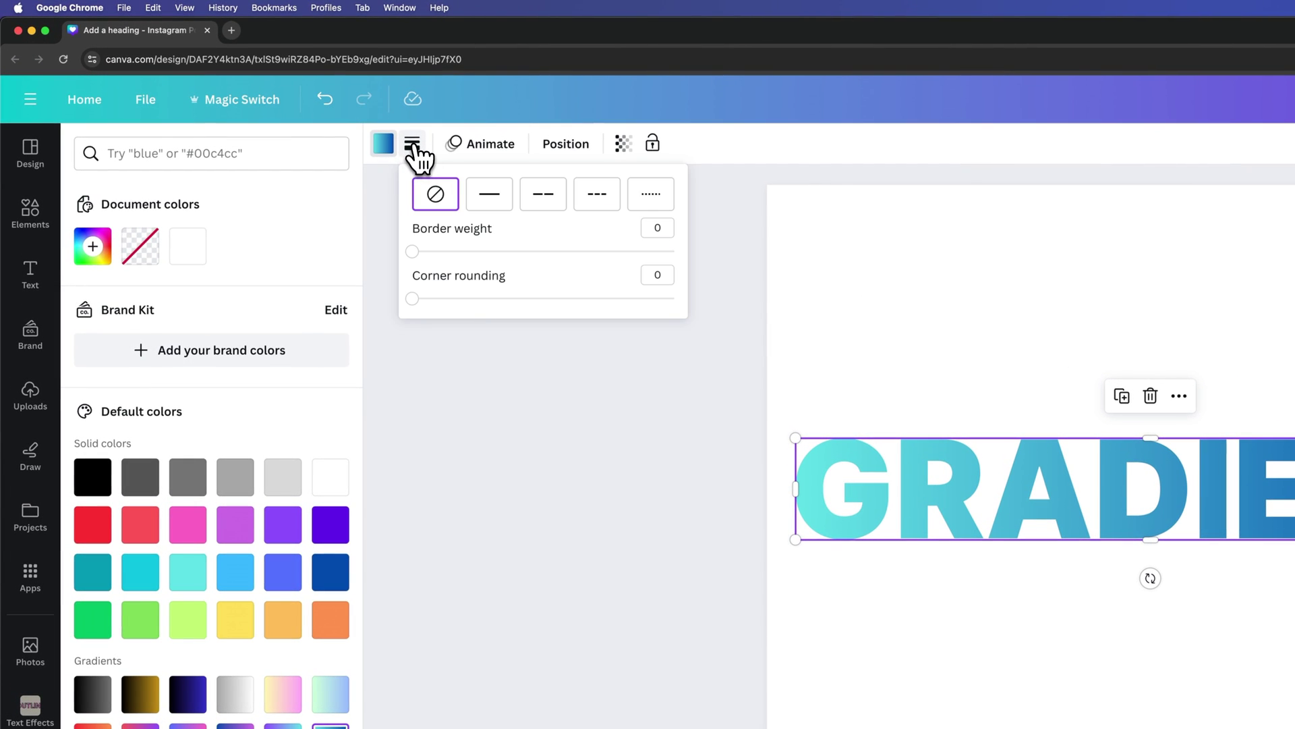
click(497, 200)
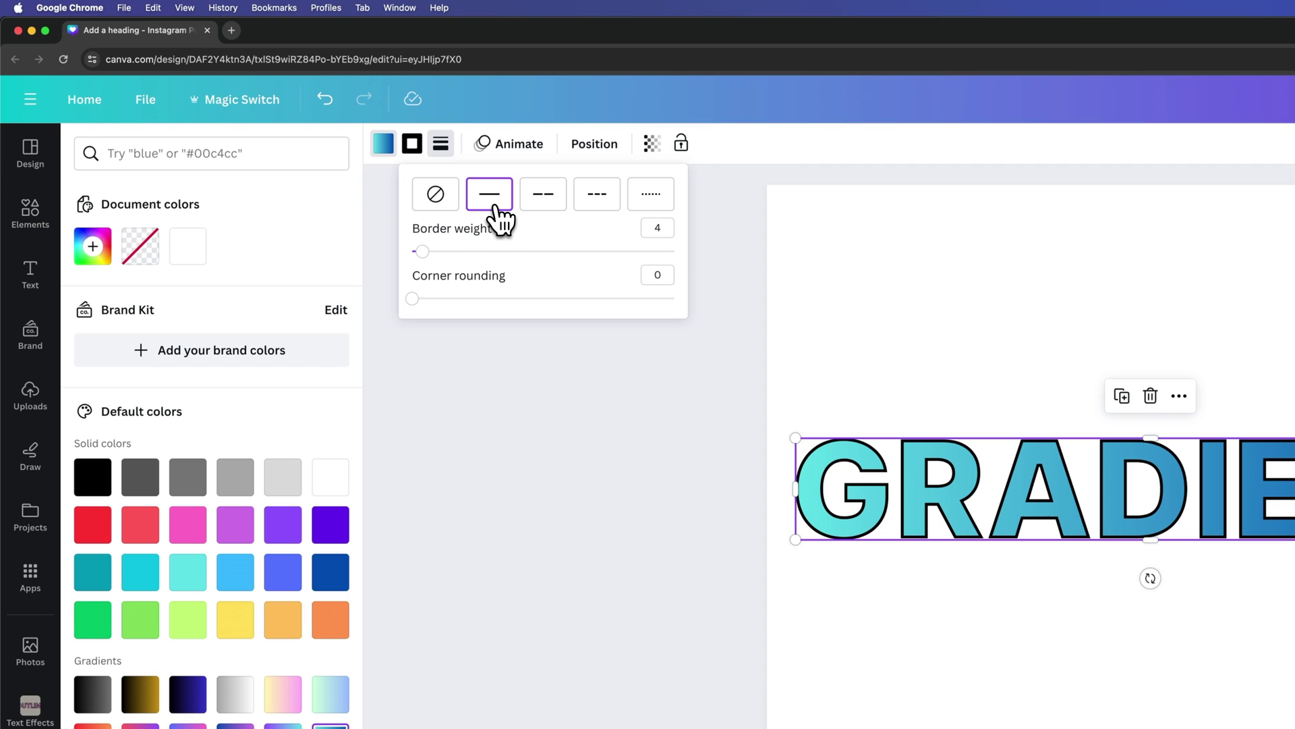
mouse_move(423, 251)
mouse_down()
mouse_move(437, 252)
mouse_move(421, 251)
mouse_up()
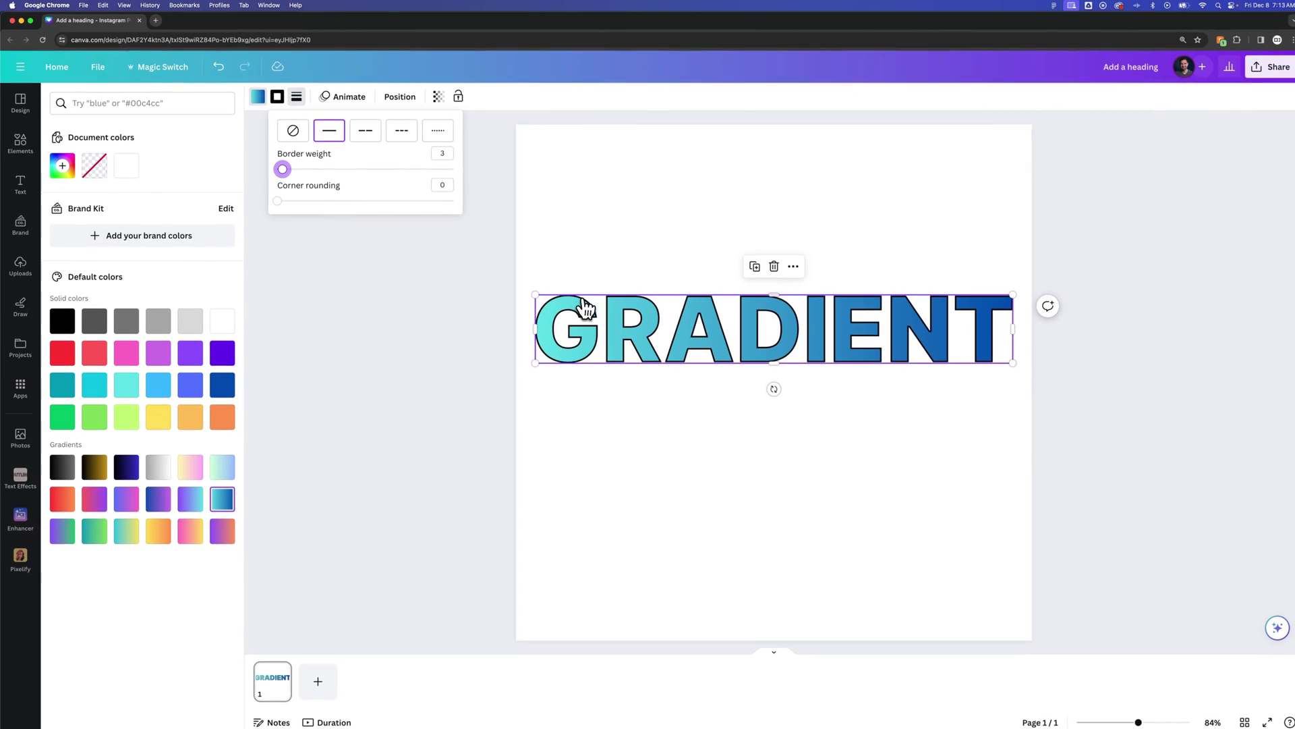
click(613, 223)
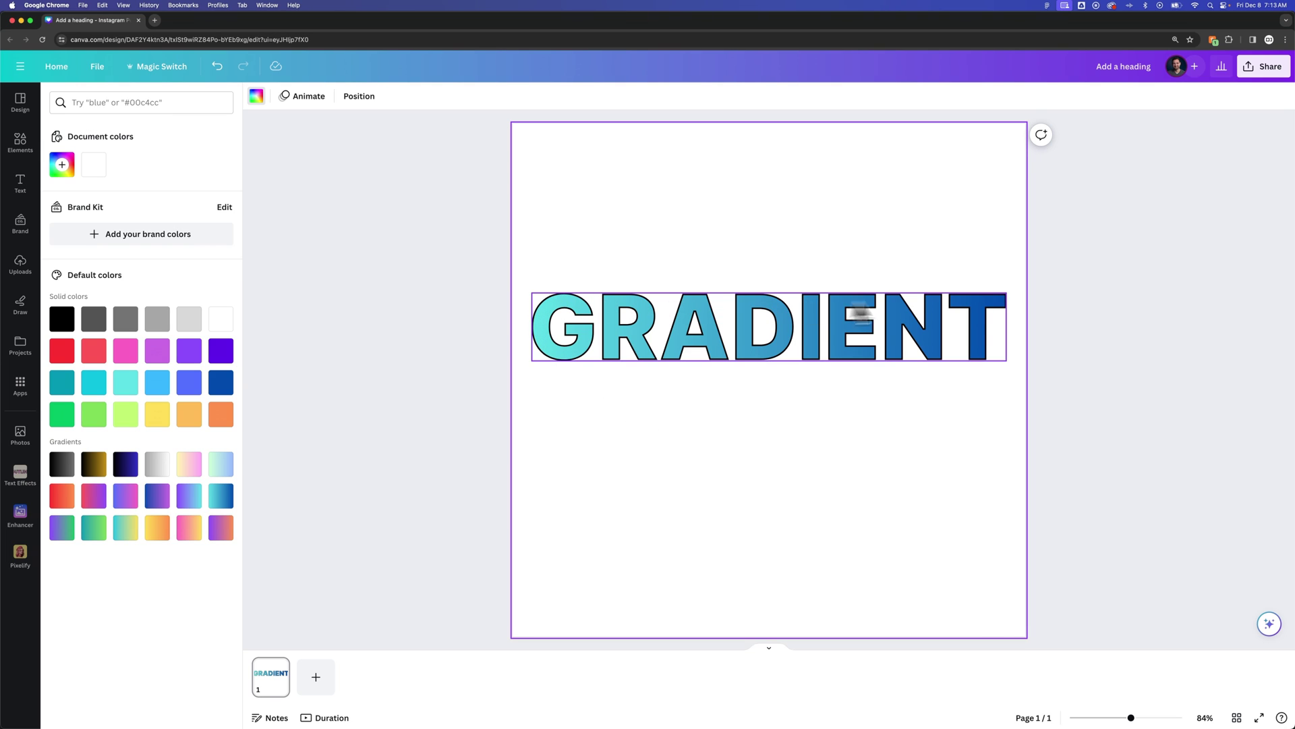
click(616, 328)
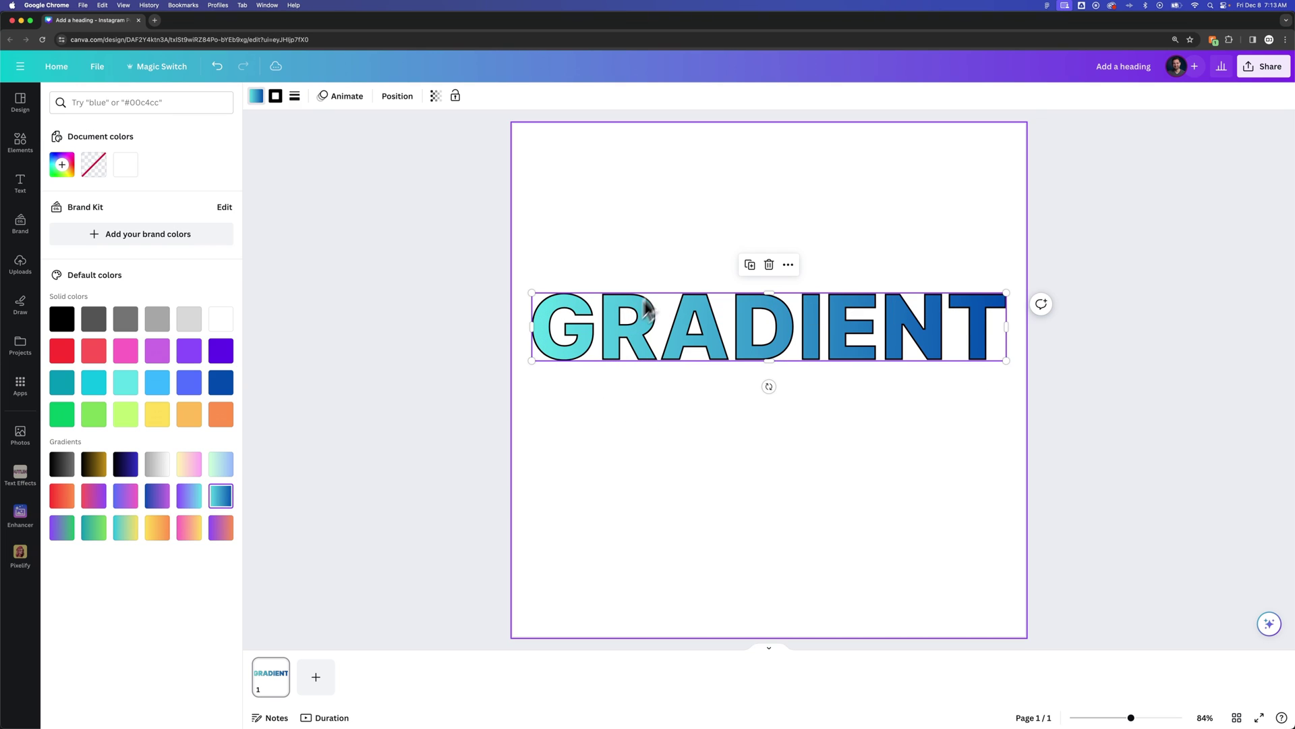
click(644, 213)
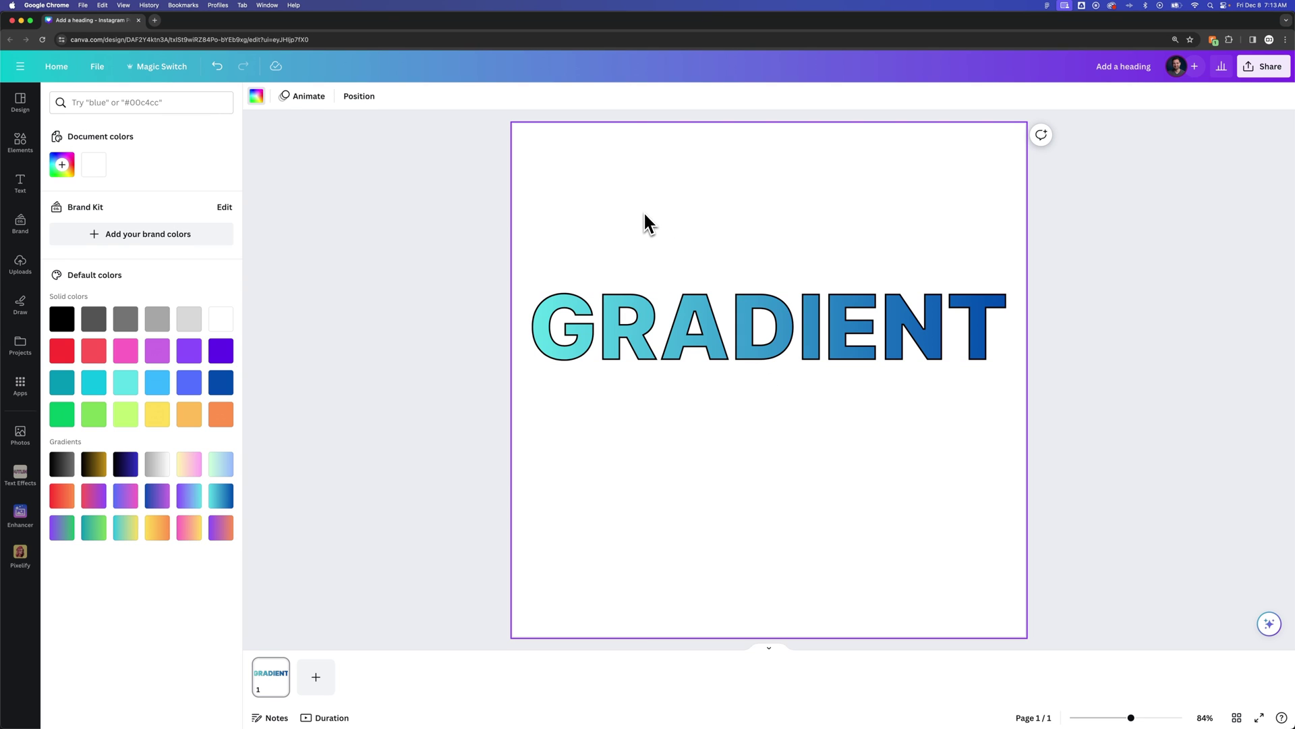